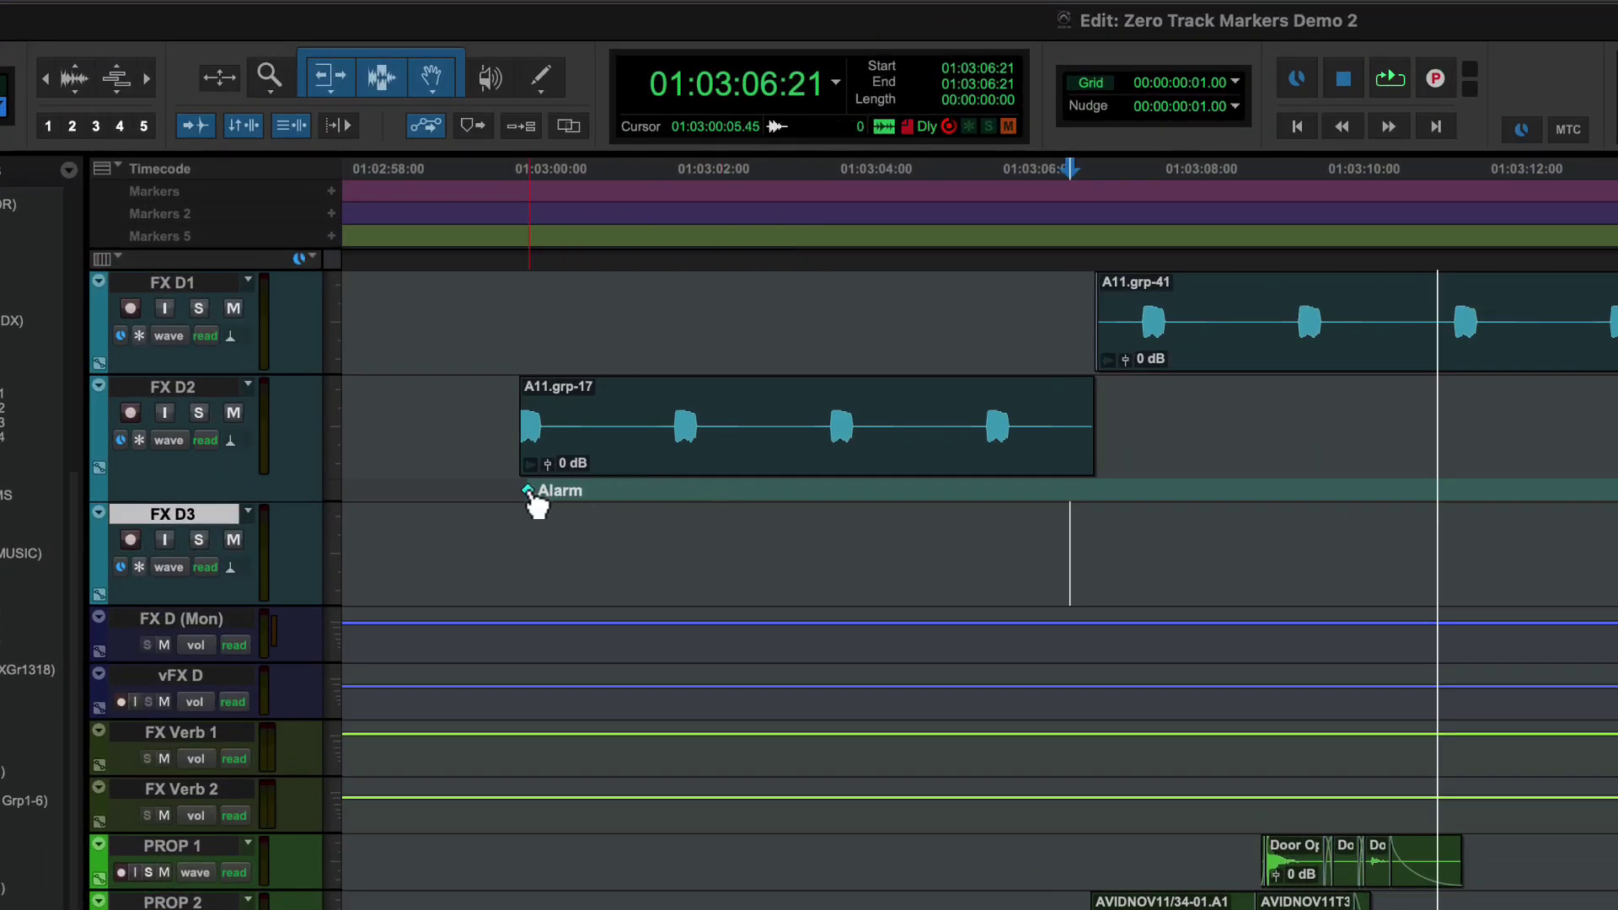
Show marker controls beside every track in the Edit window
click(112, 260)
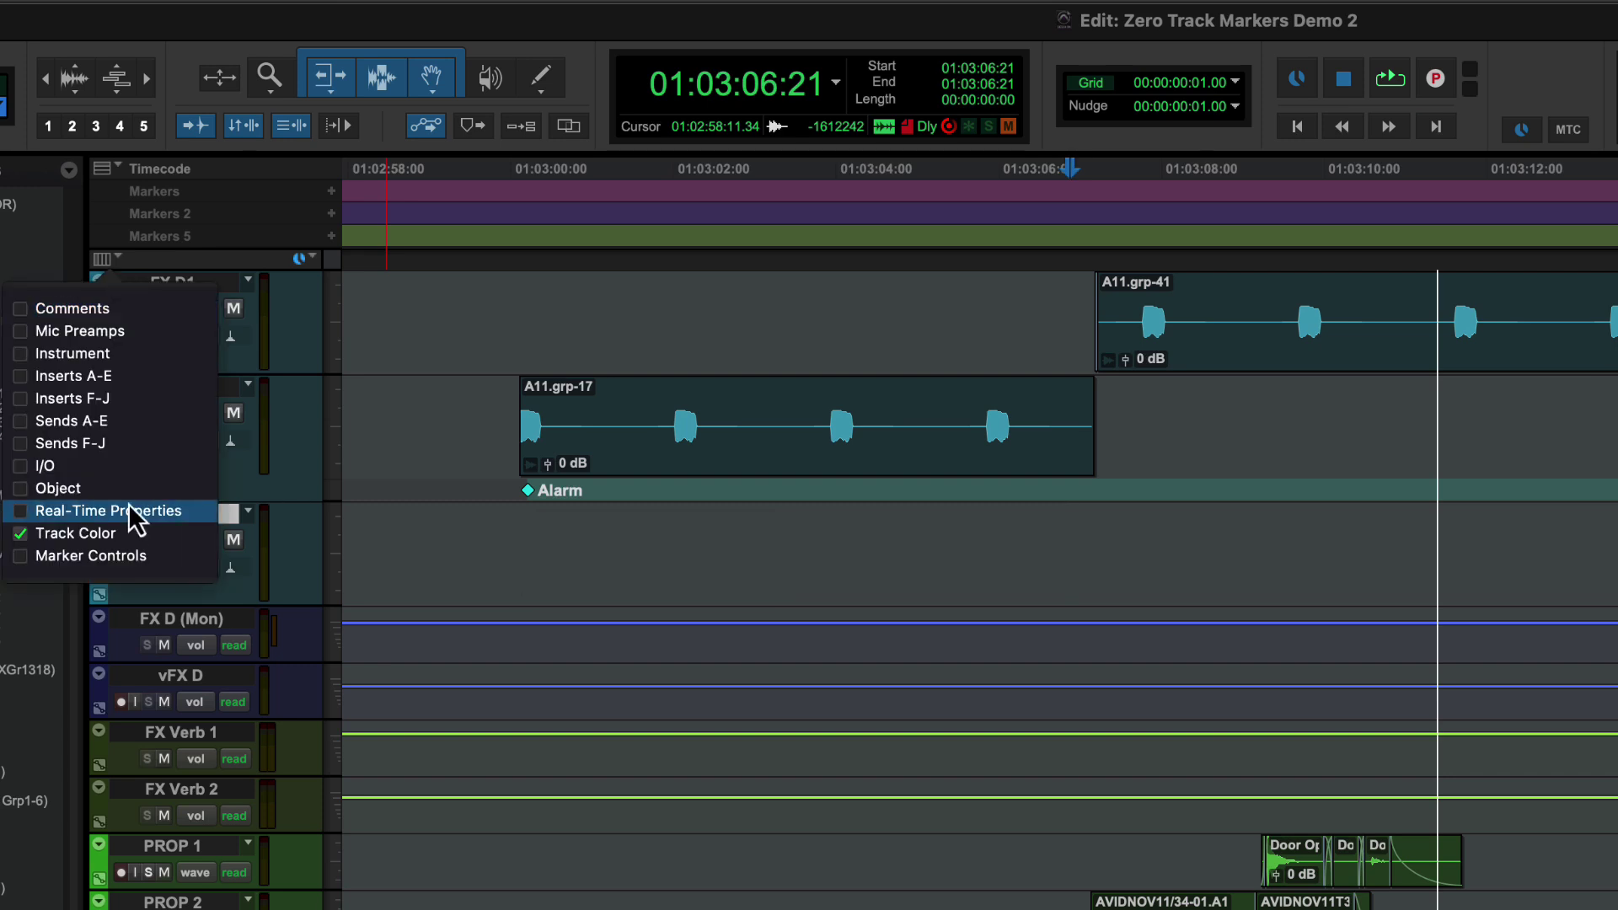
click(123, 559)
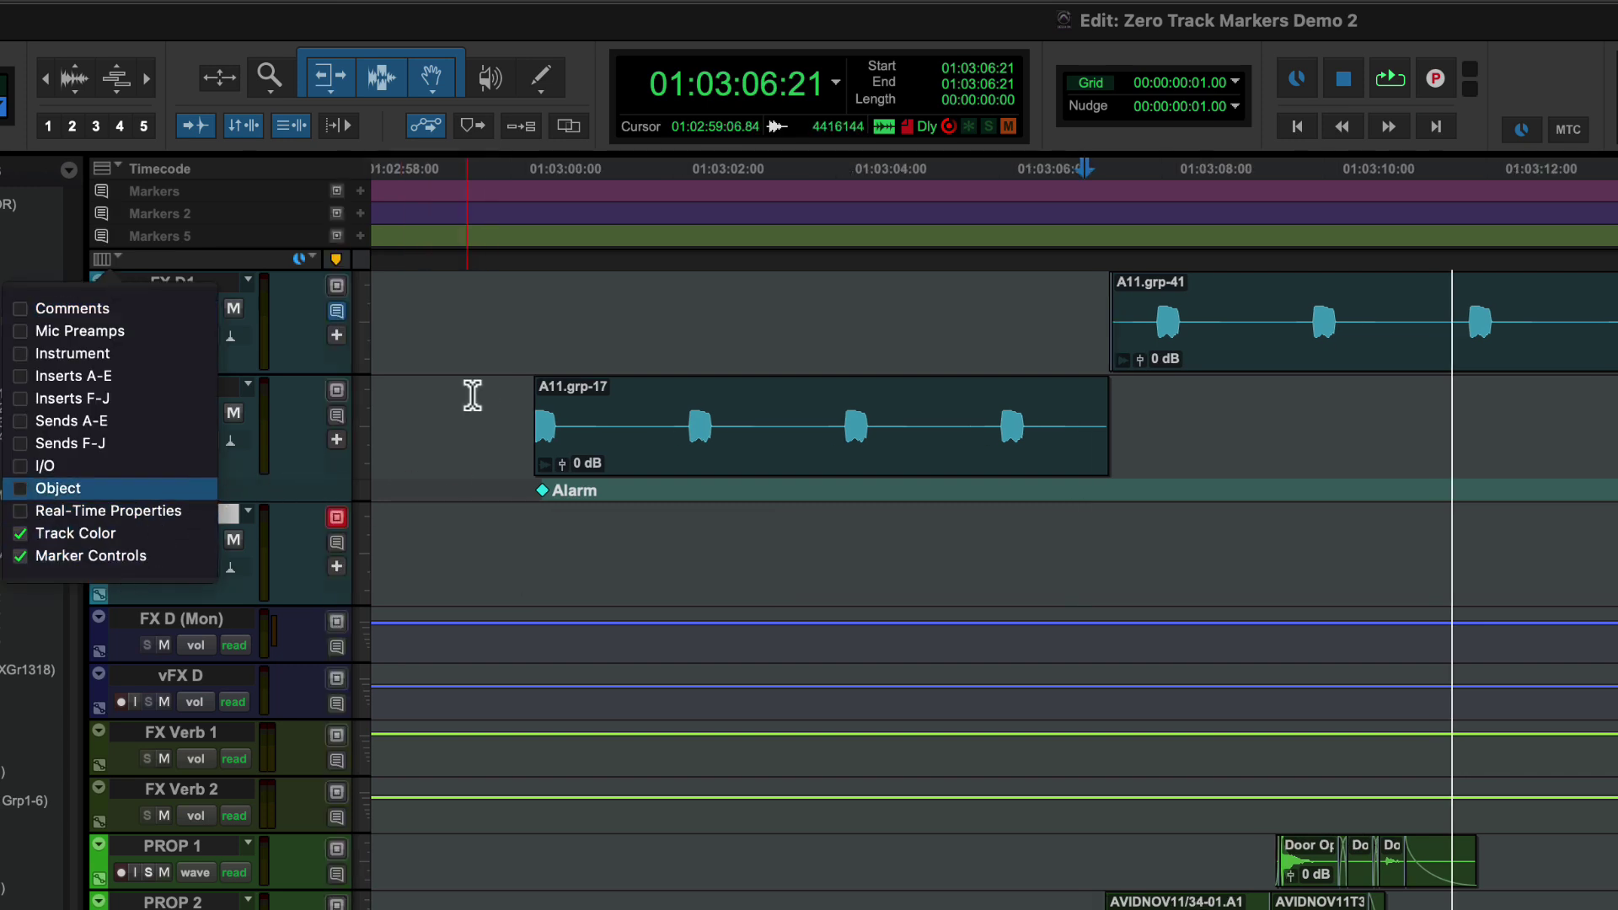
click(339, 393)
Expand FX D2's marker name, then add an FX D1 marker named Alarm at 01:03:07:15
click(336, 390)
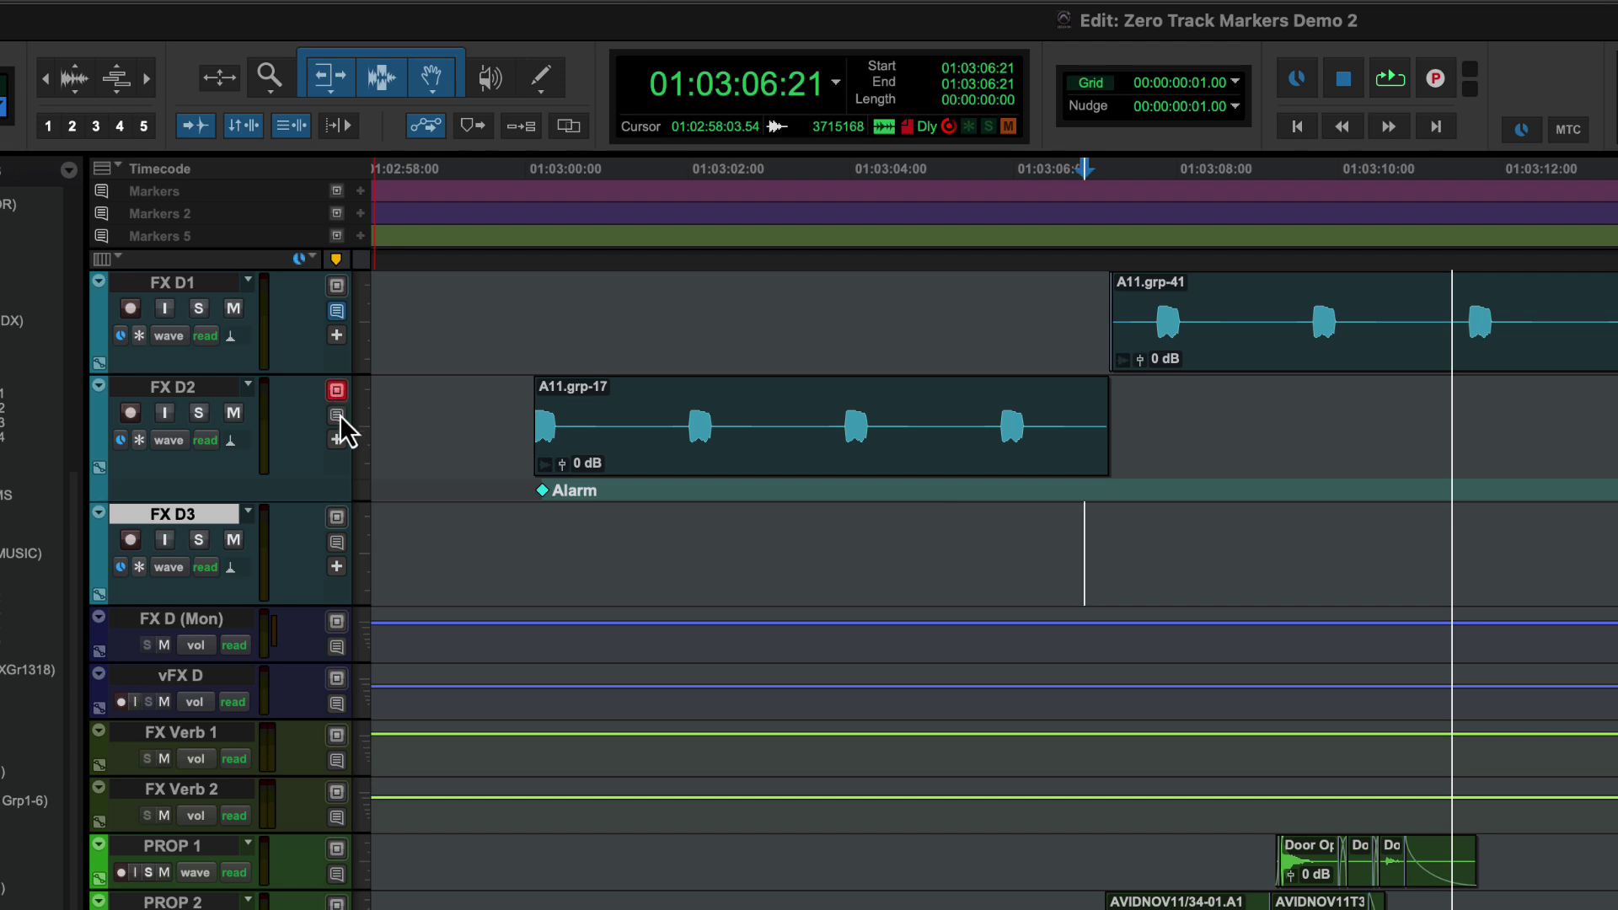
click(336, 415)
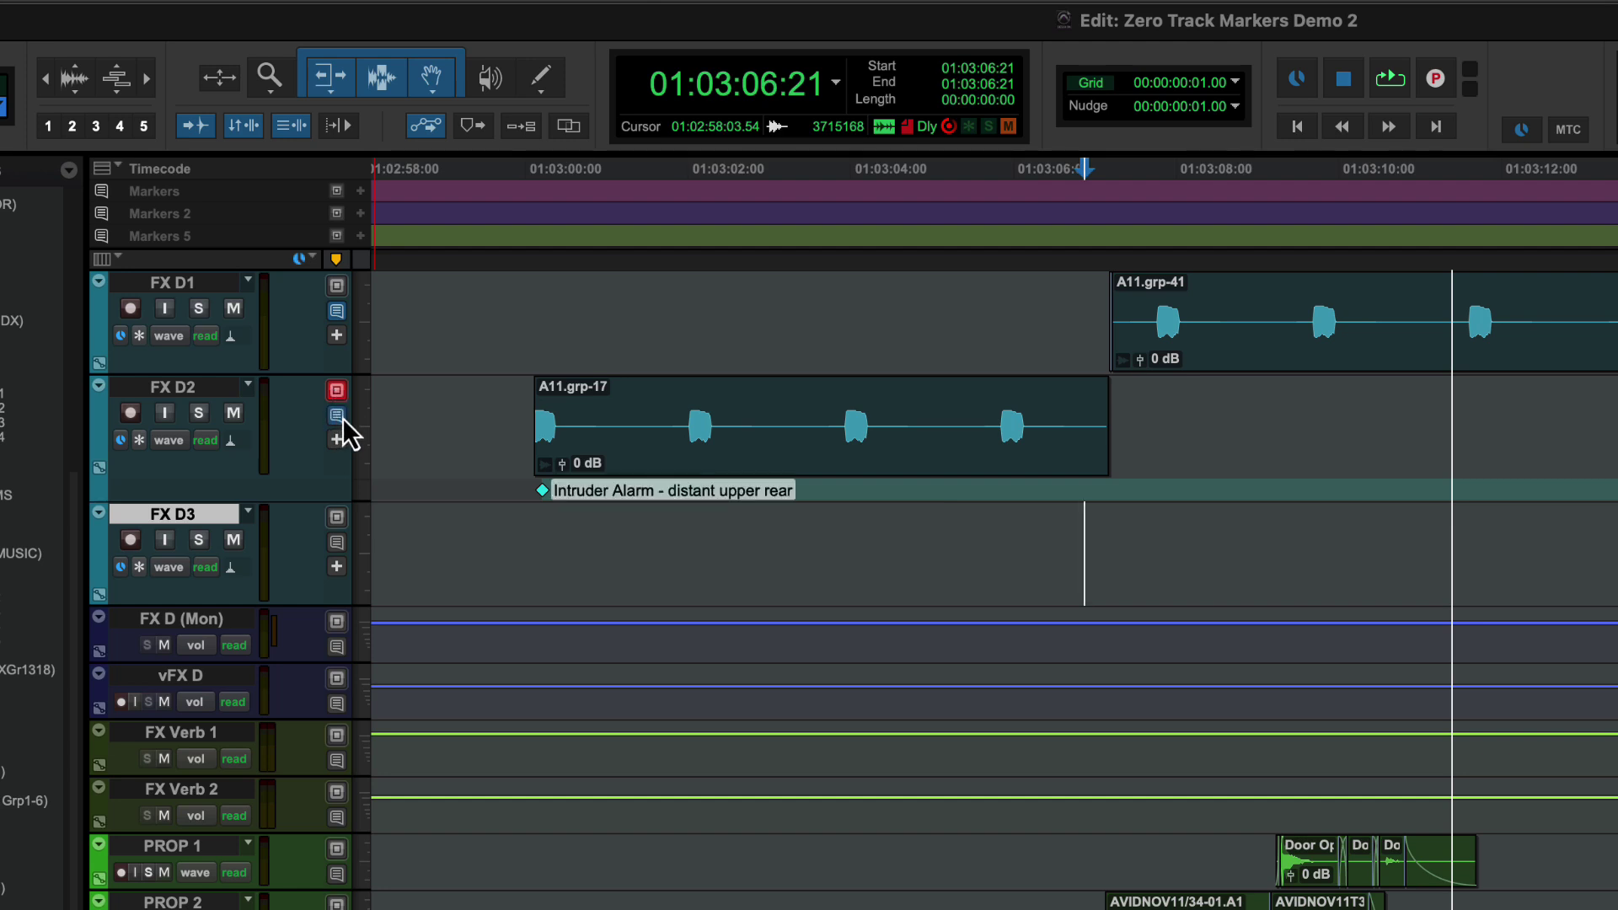
click(1146, 286)
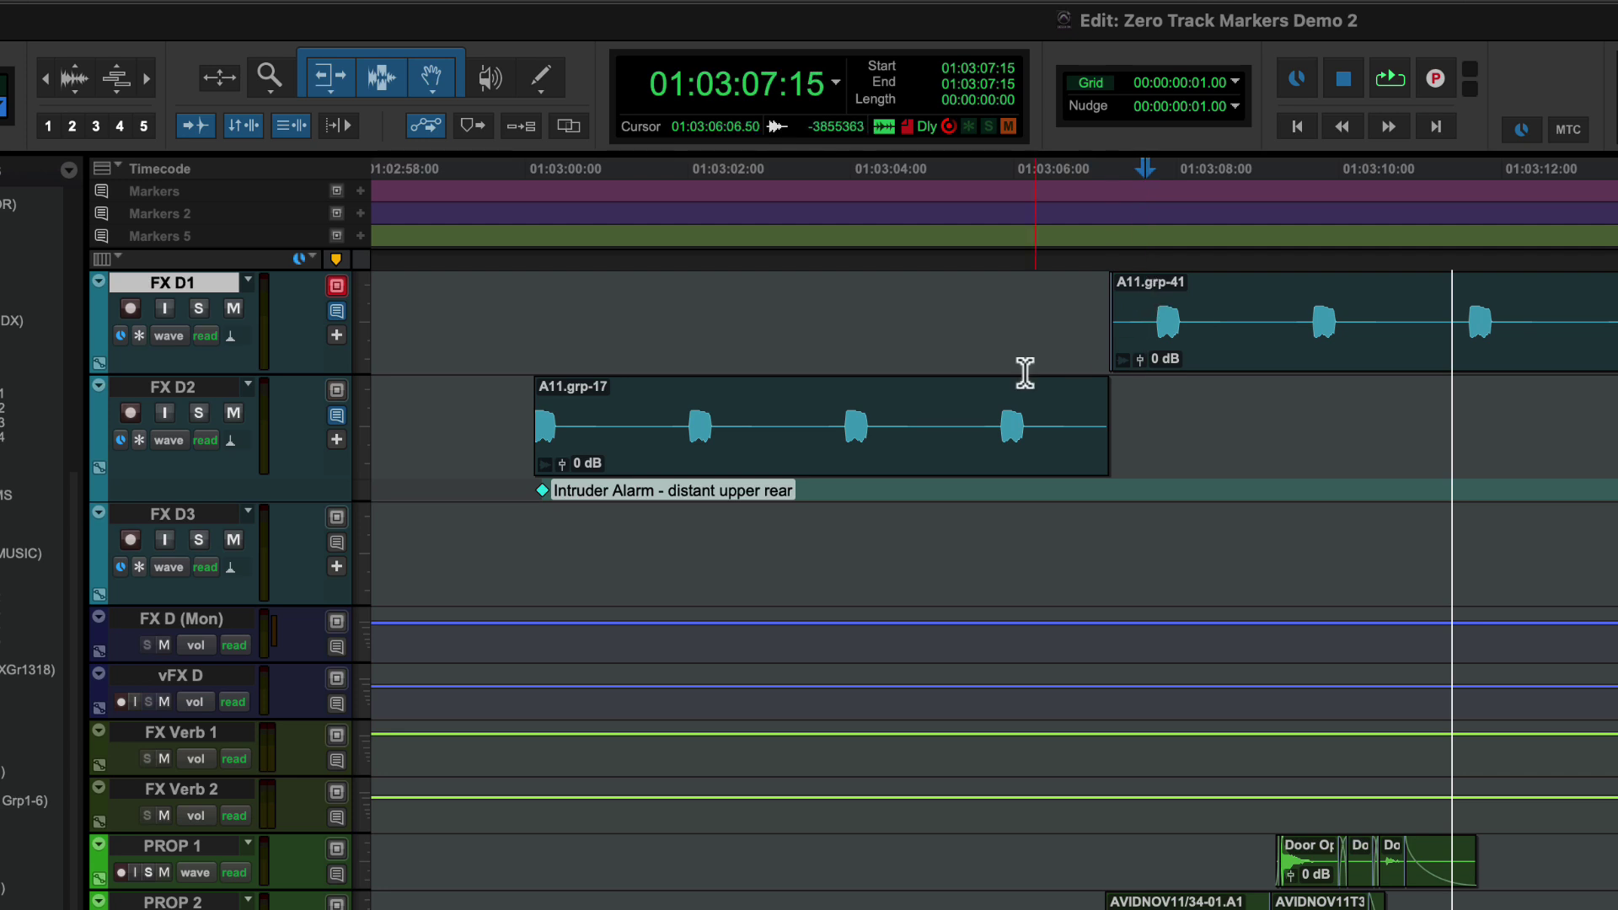
click(337, 335)
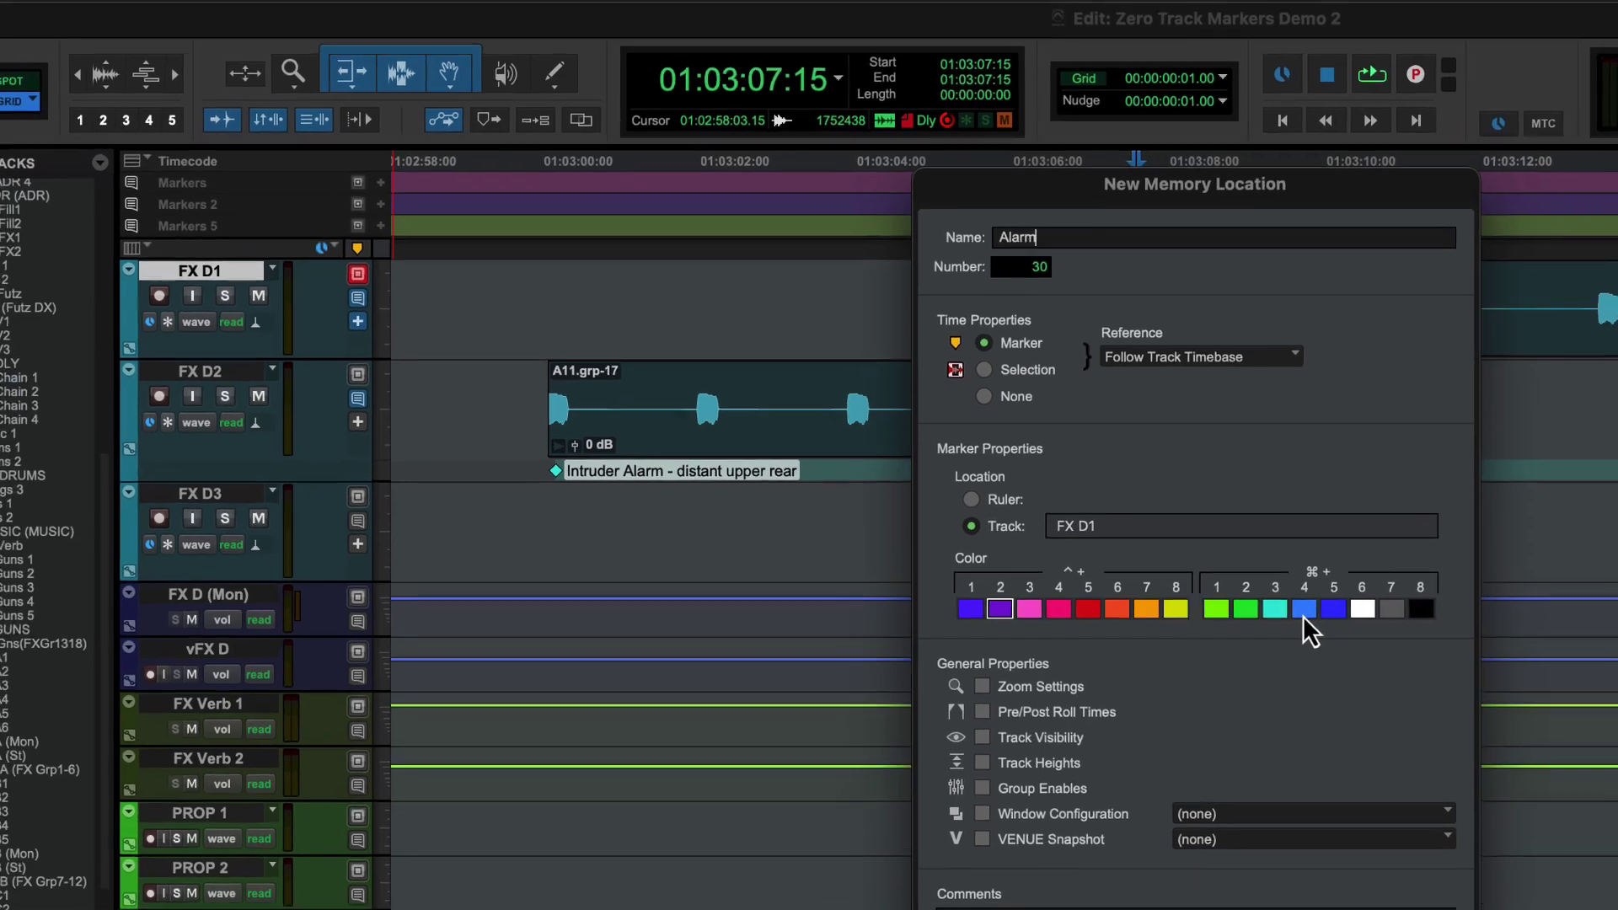
Colour the Alarm marker cyan and select the FS 2 span between the footsteps markers
click(1289, 634)
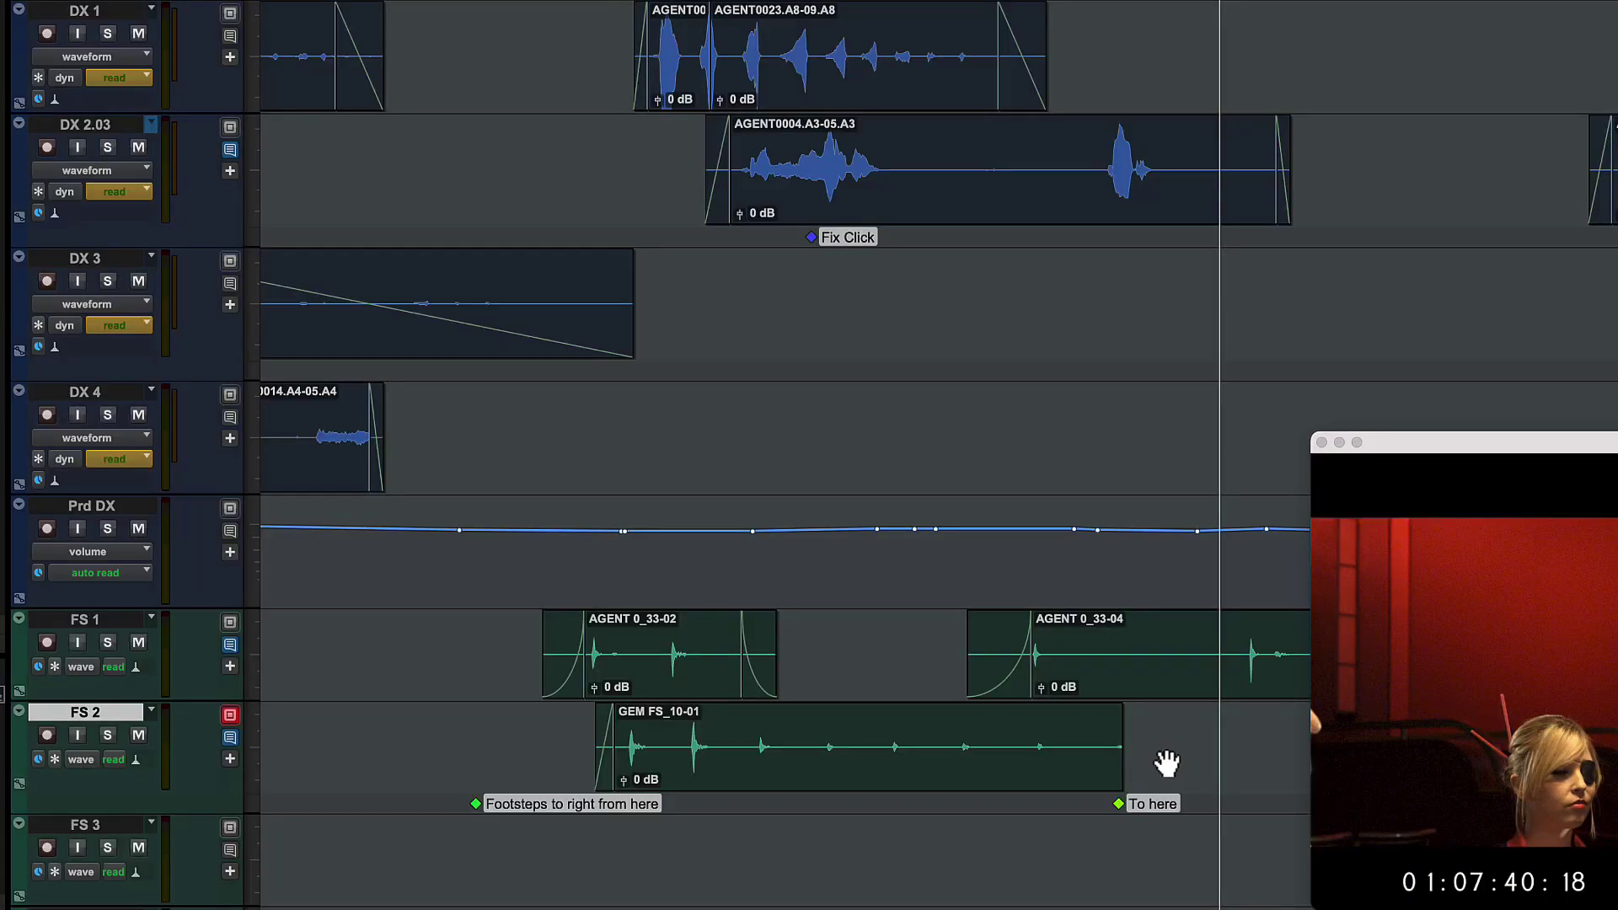
drag(1195, 802, 333, 818)
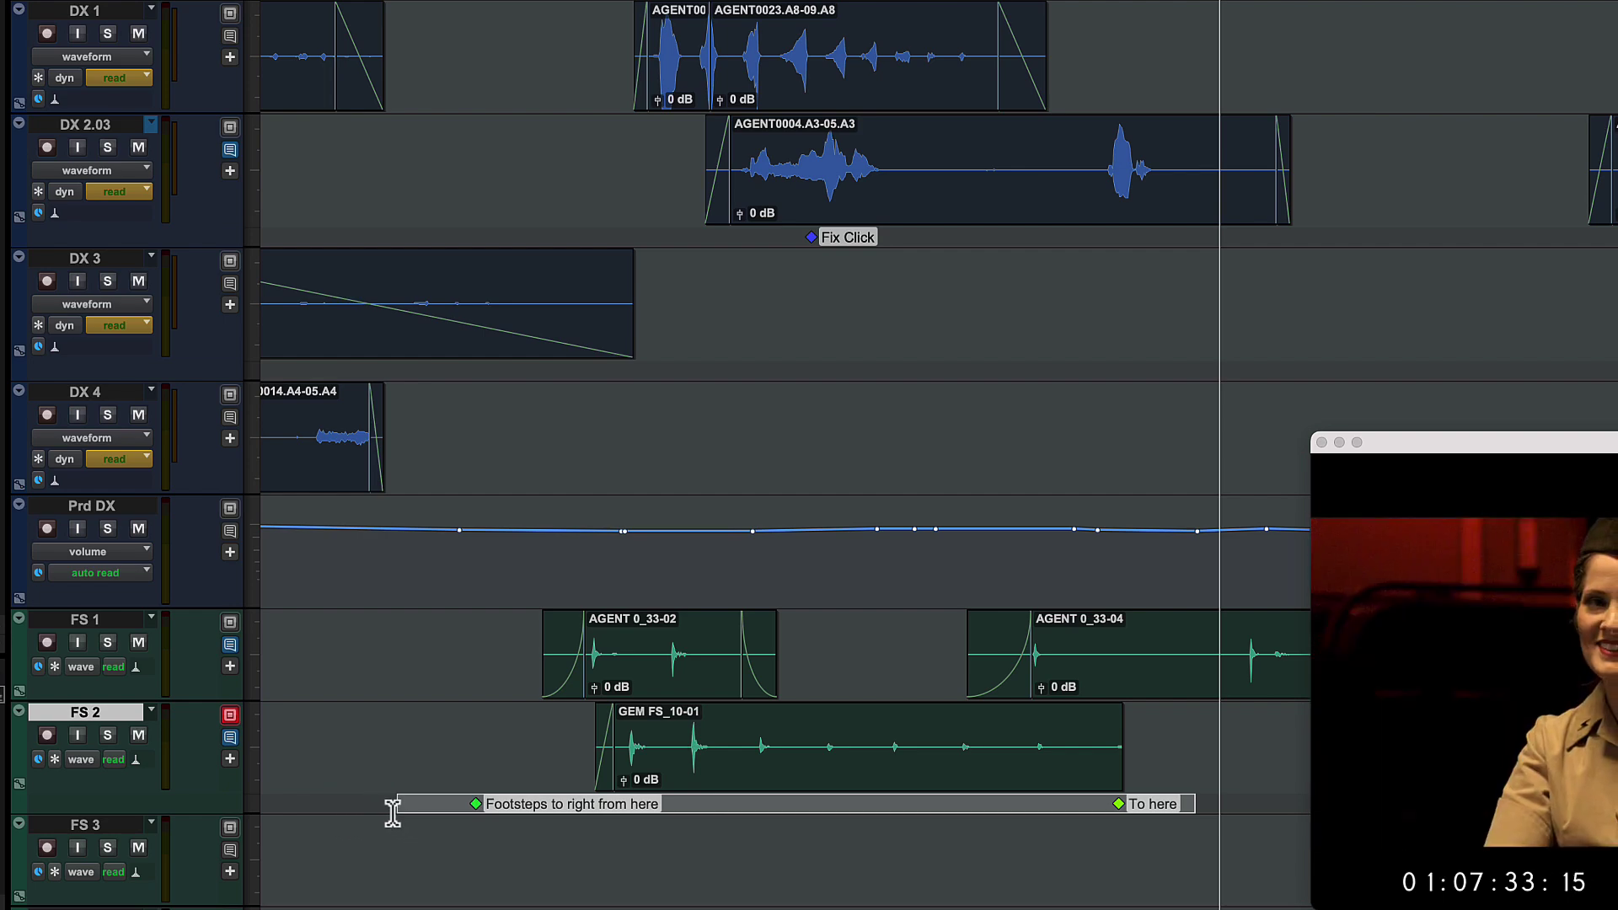
click(390, 806)
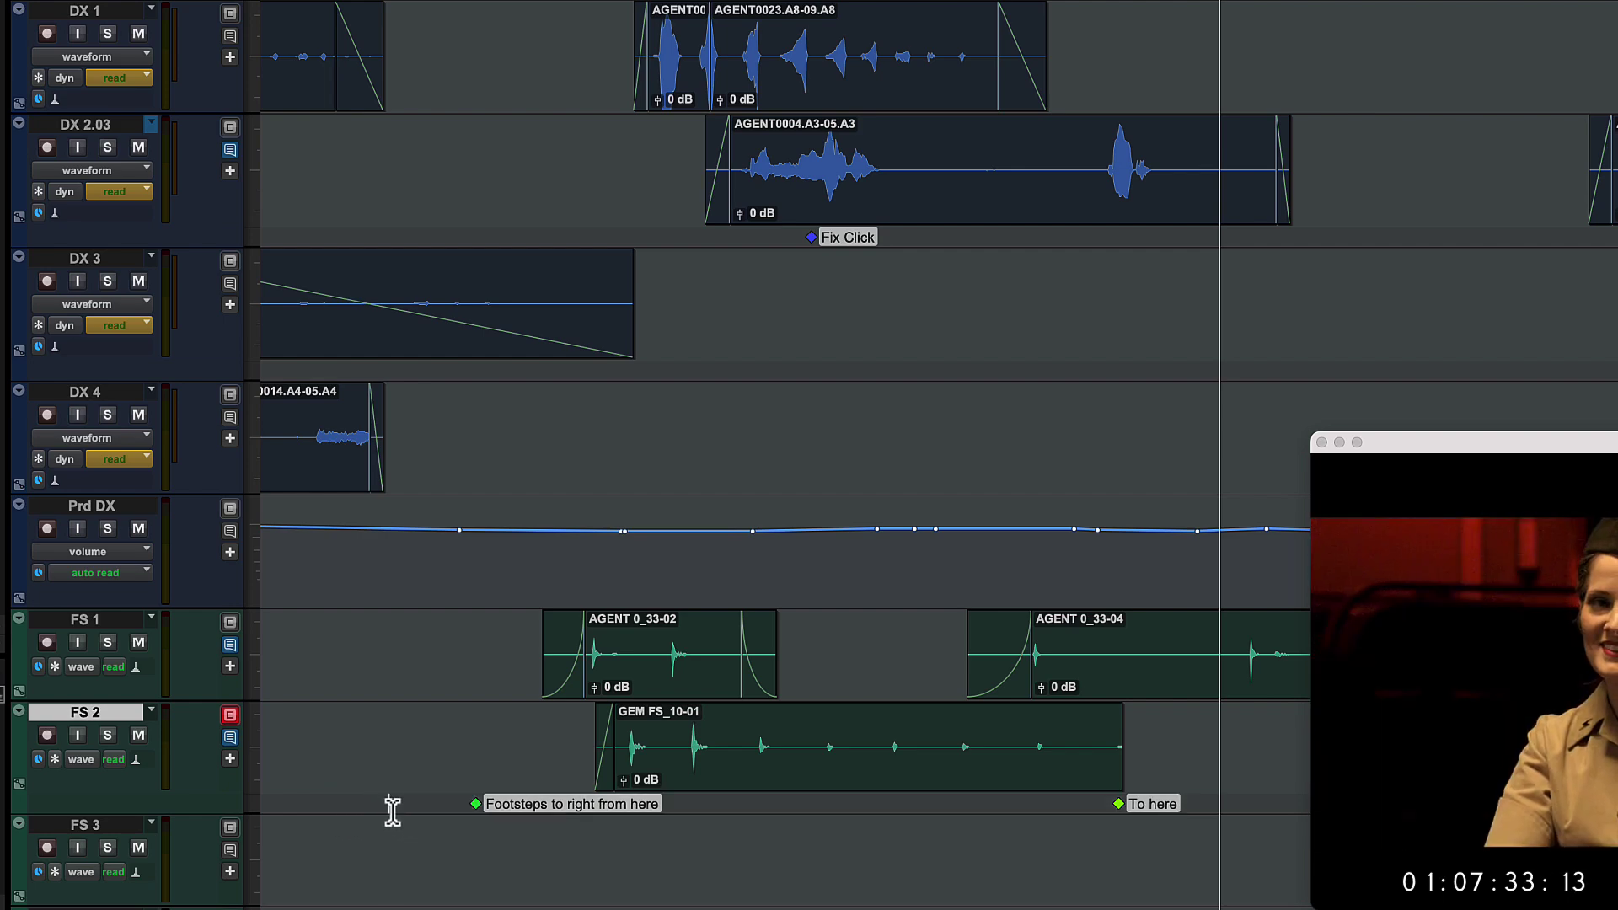
double_click(777, 808)
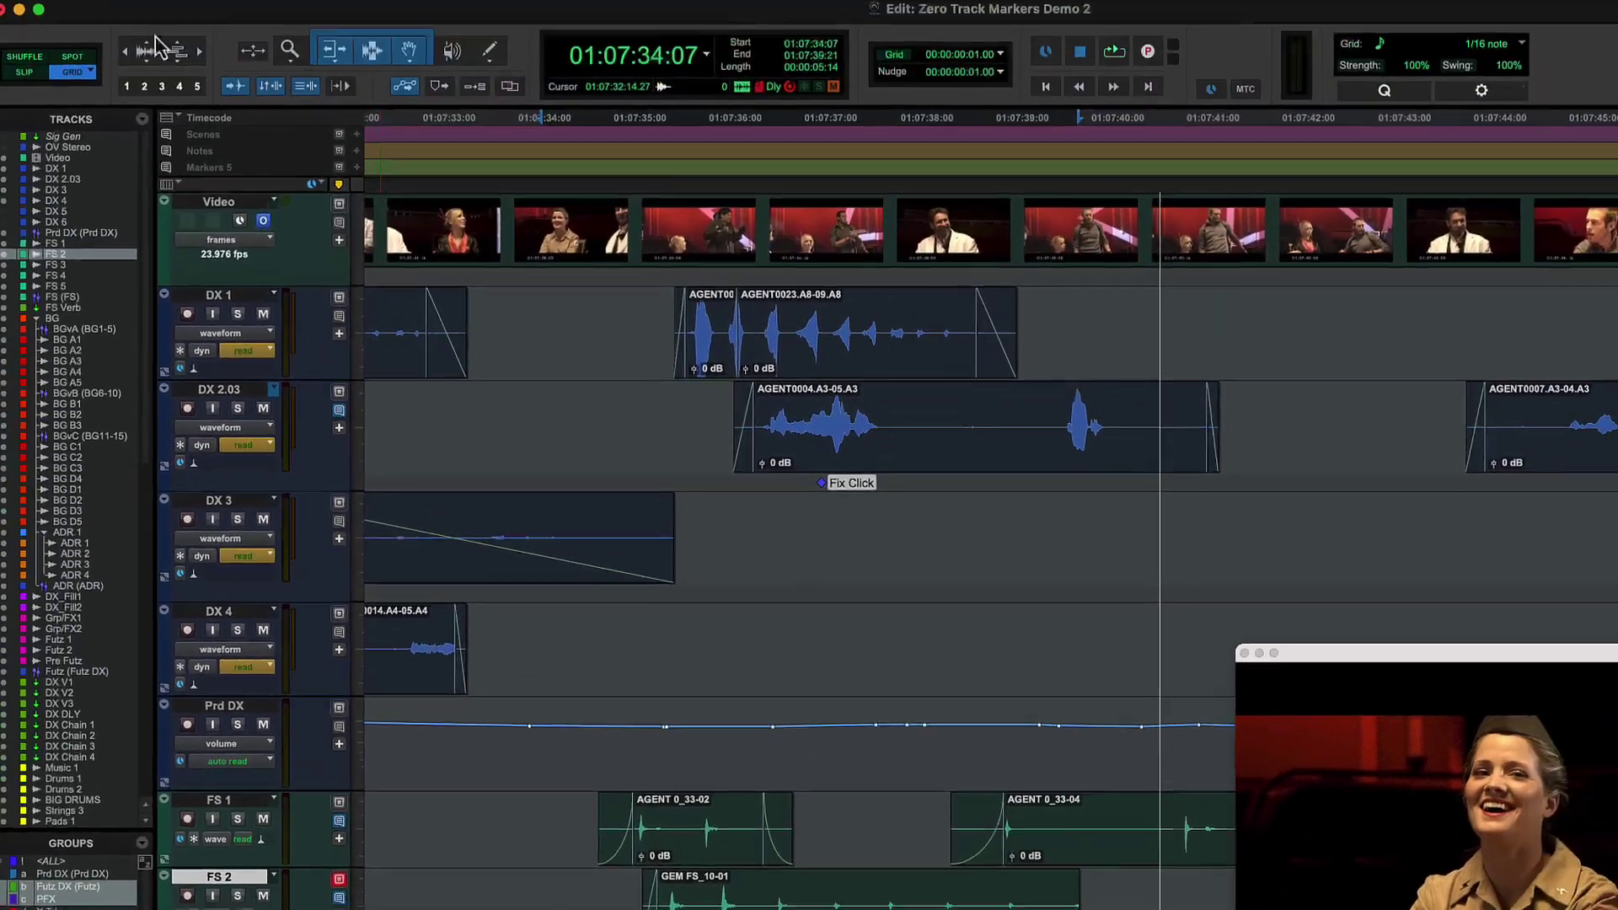
click(78, 10)
Enable Show Marker Lane Colors For: Tracks in Display preferences and confirm
click(132, 74)
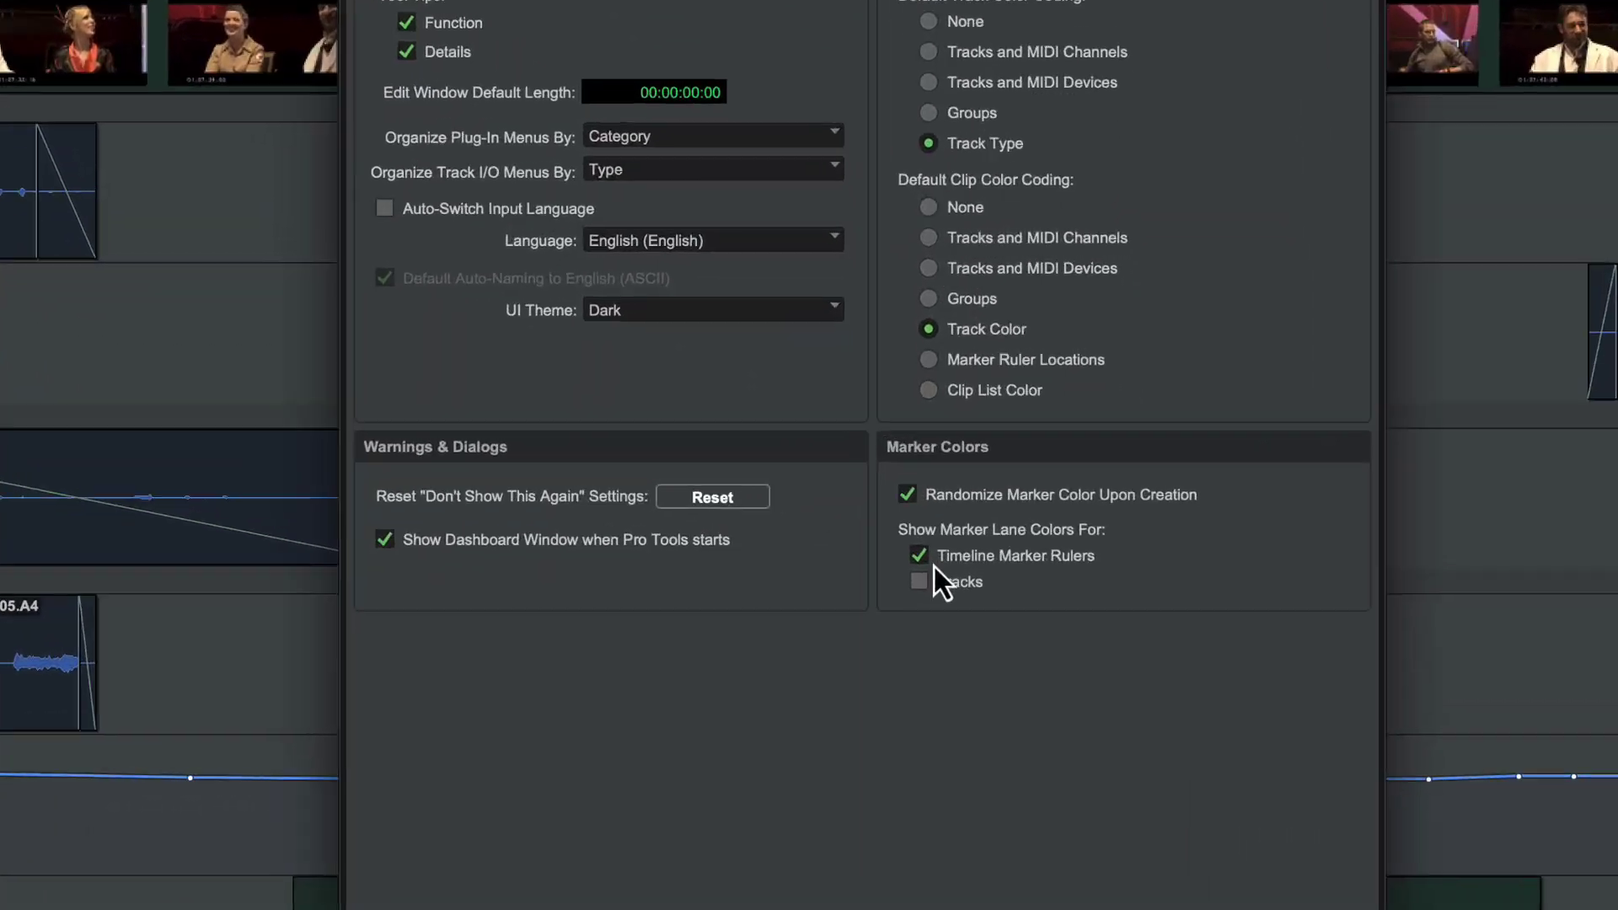
click(900, 607)
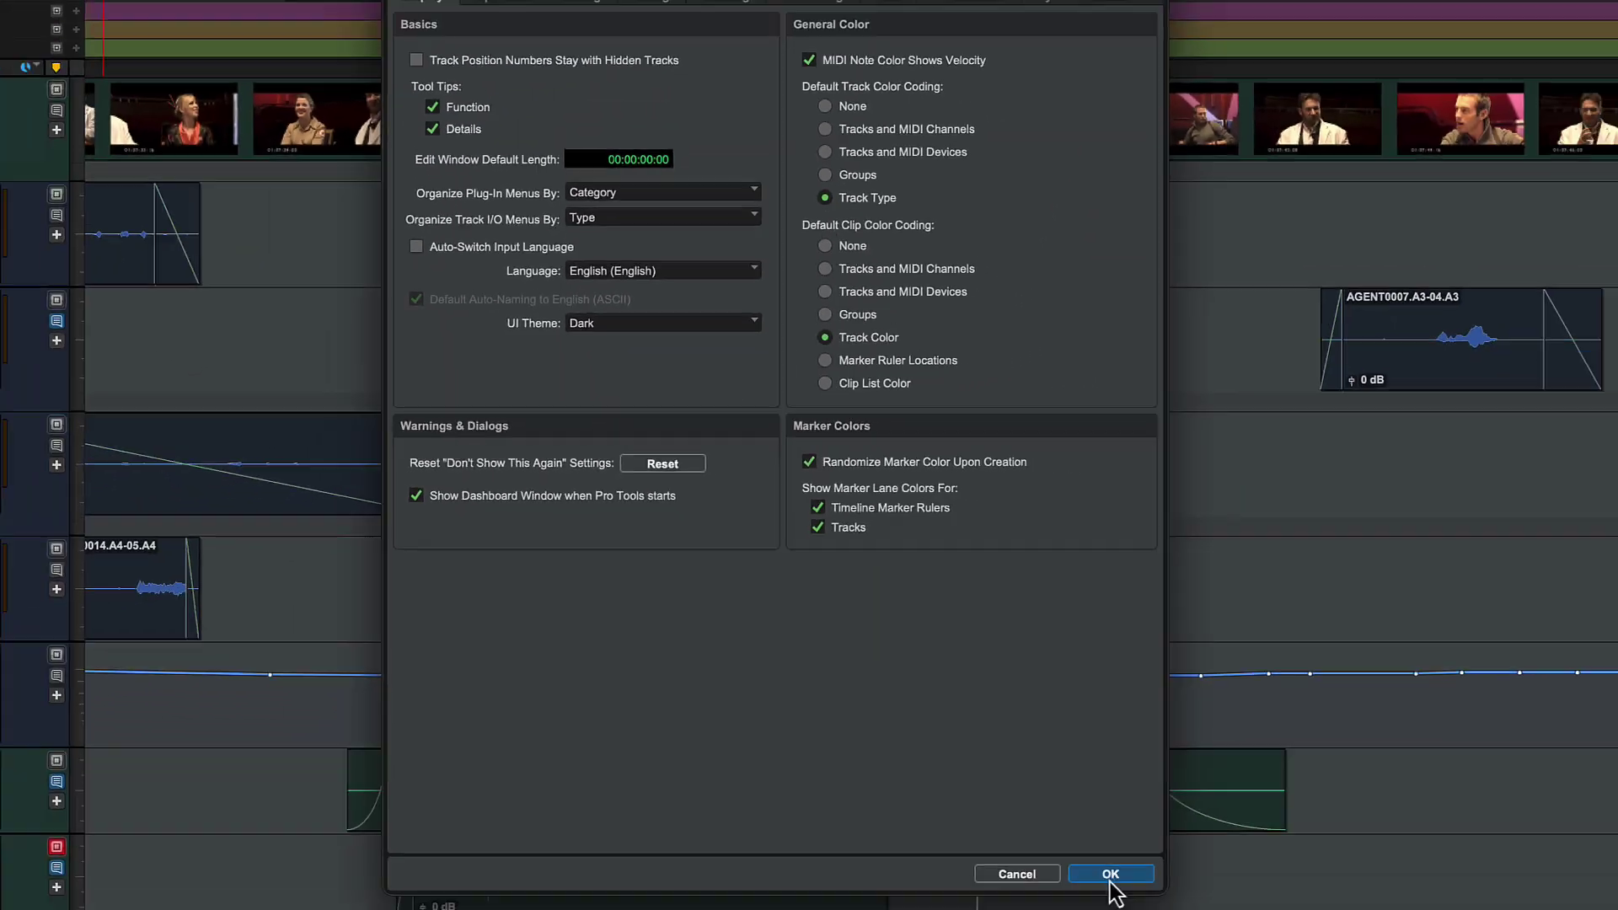
click(1115, 876)
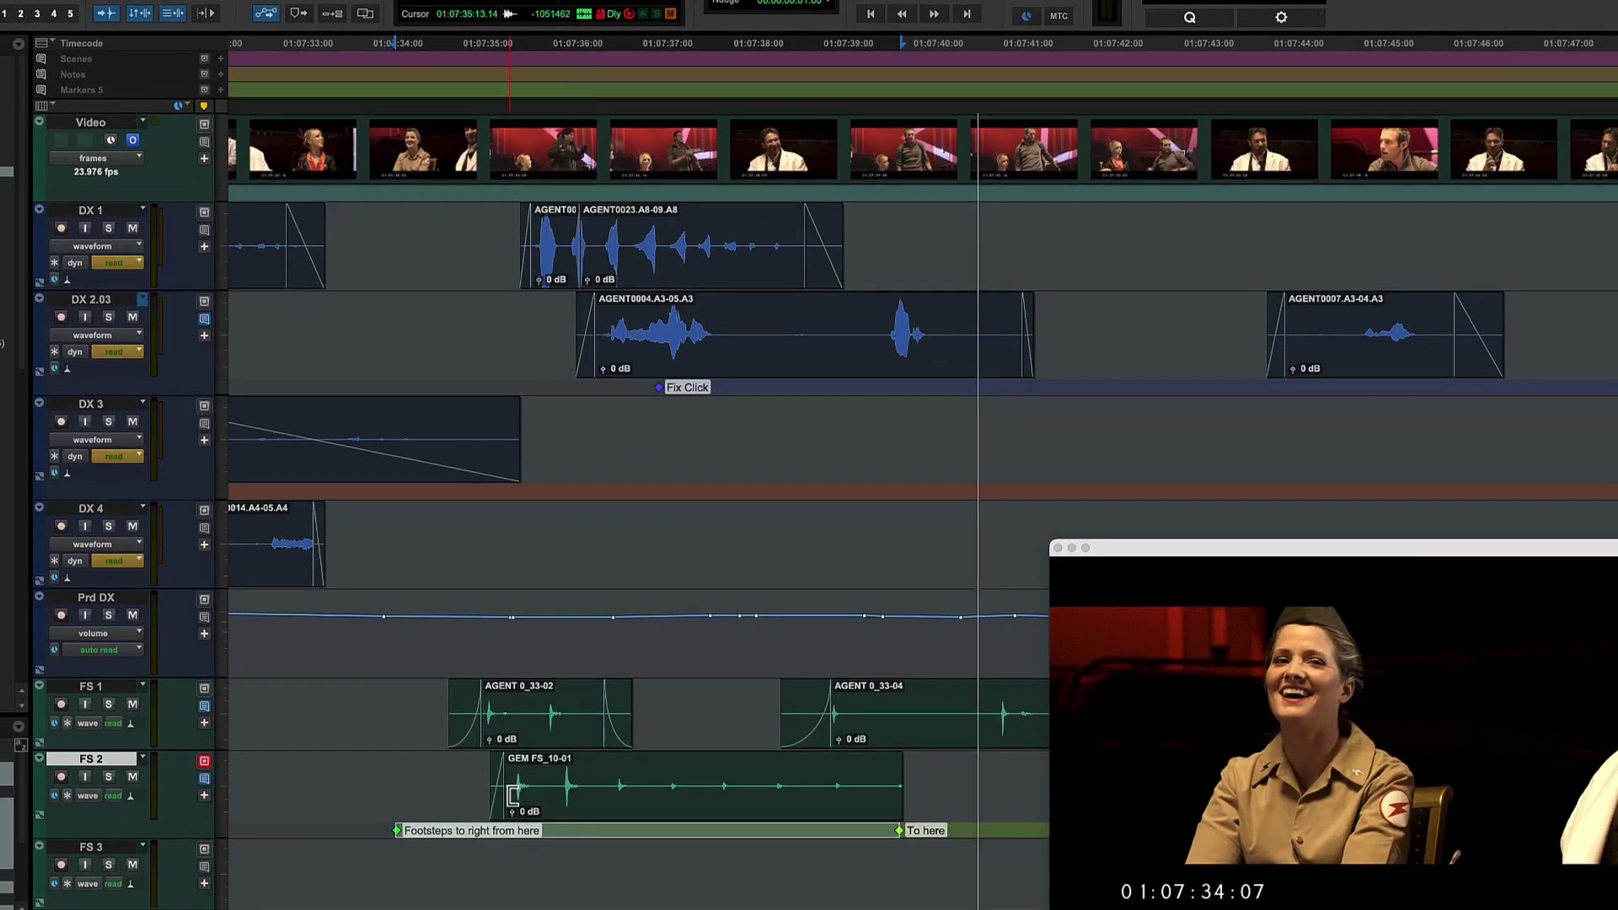
Move the GEM FS_10-01 and DX 2.03 clips earlier, and drag the footsteps marker to the Notes ruler
mouse_move(512, 796)
mouse_down()
mouse_move(560, 796)
mouse_move(524, 796)
mouse_up()
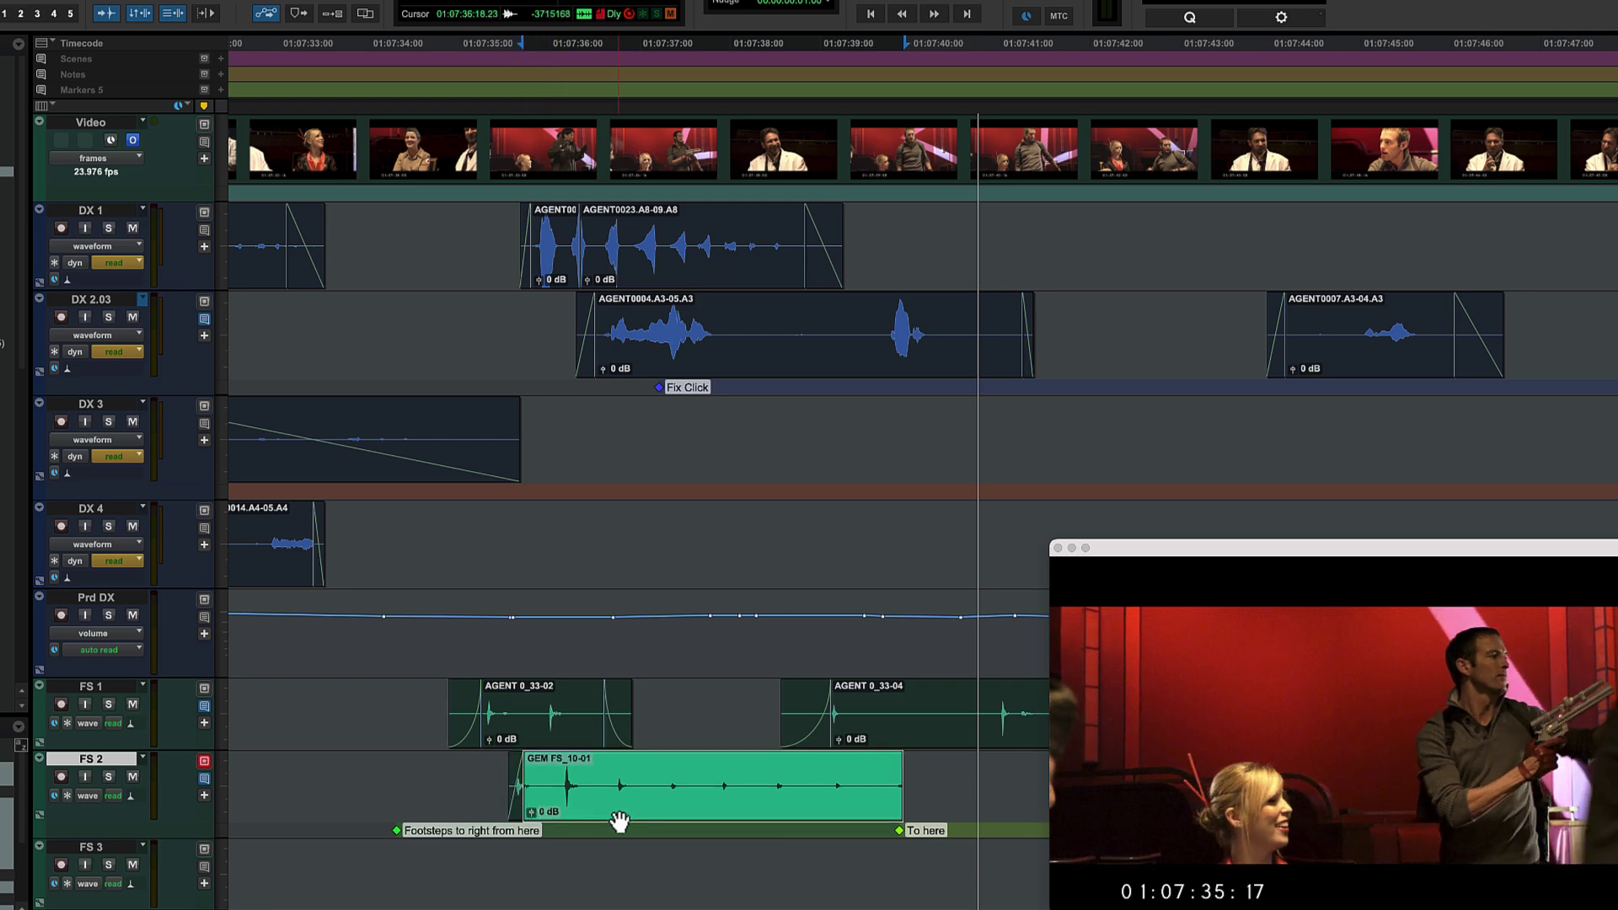
drag(619, 819, 468, 809)
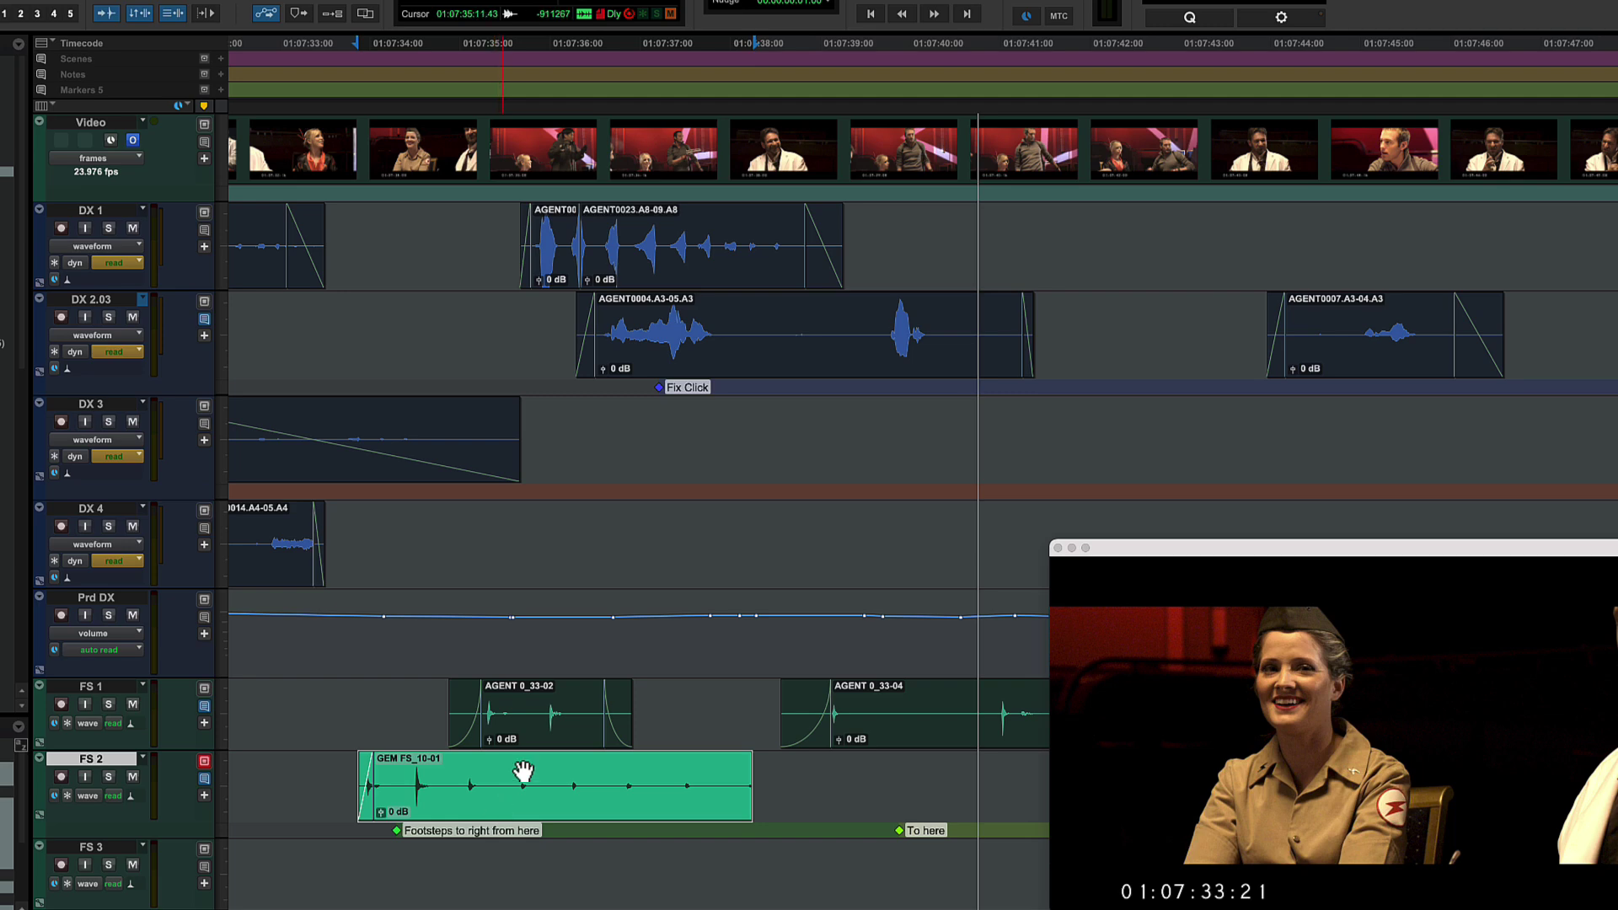
click(297, 16)
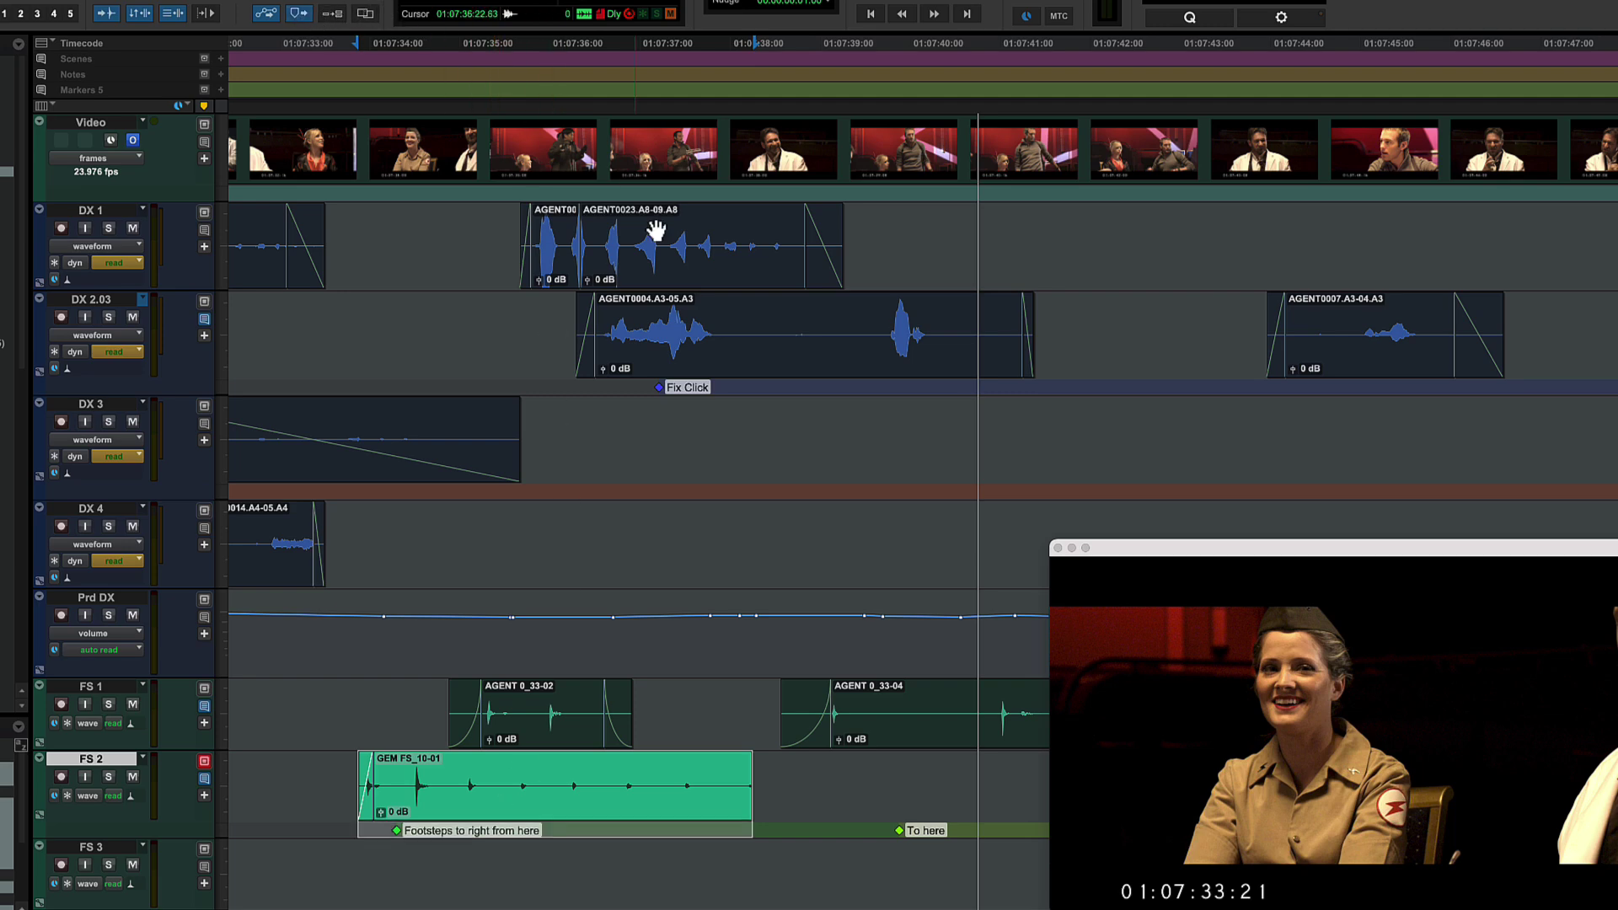
mouse_move(725, 366)
mouse_down()
mouse_move(761, 368)
mouse_move(678, 358)
mouse_up()
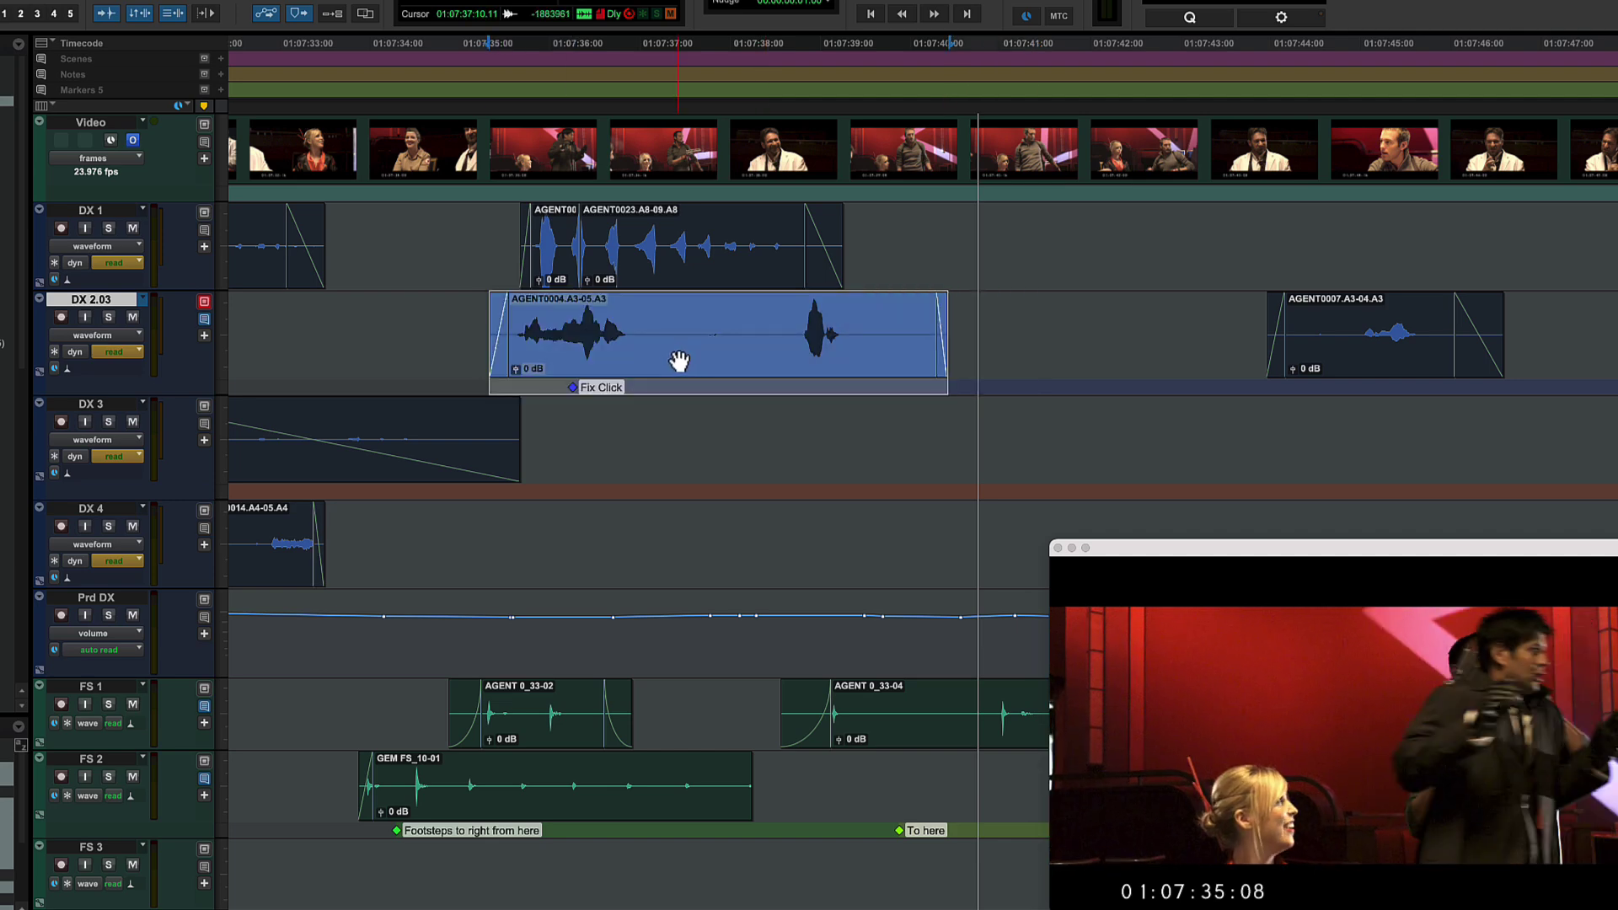
mouse_move(402, 834)
mouse_down()
mouse_move(361, 808)
mouse_move(346, 707)
mouse_move(339, 487)
mouse_move(365, 82)
mouse_up()
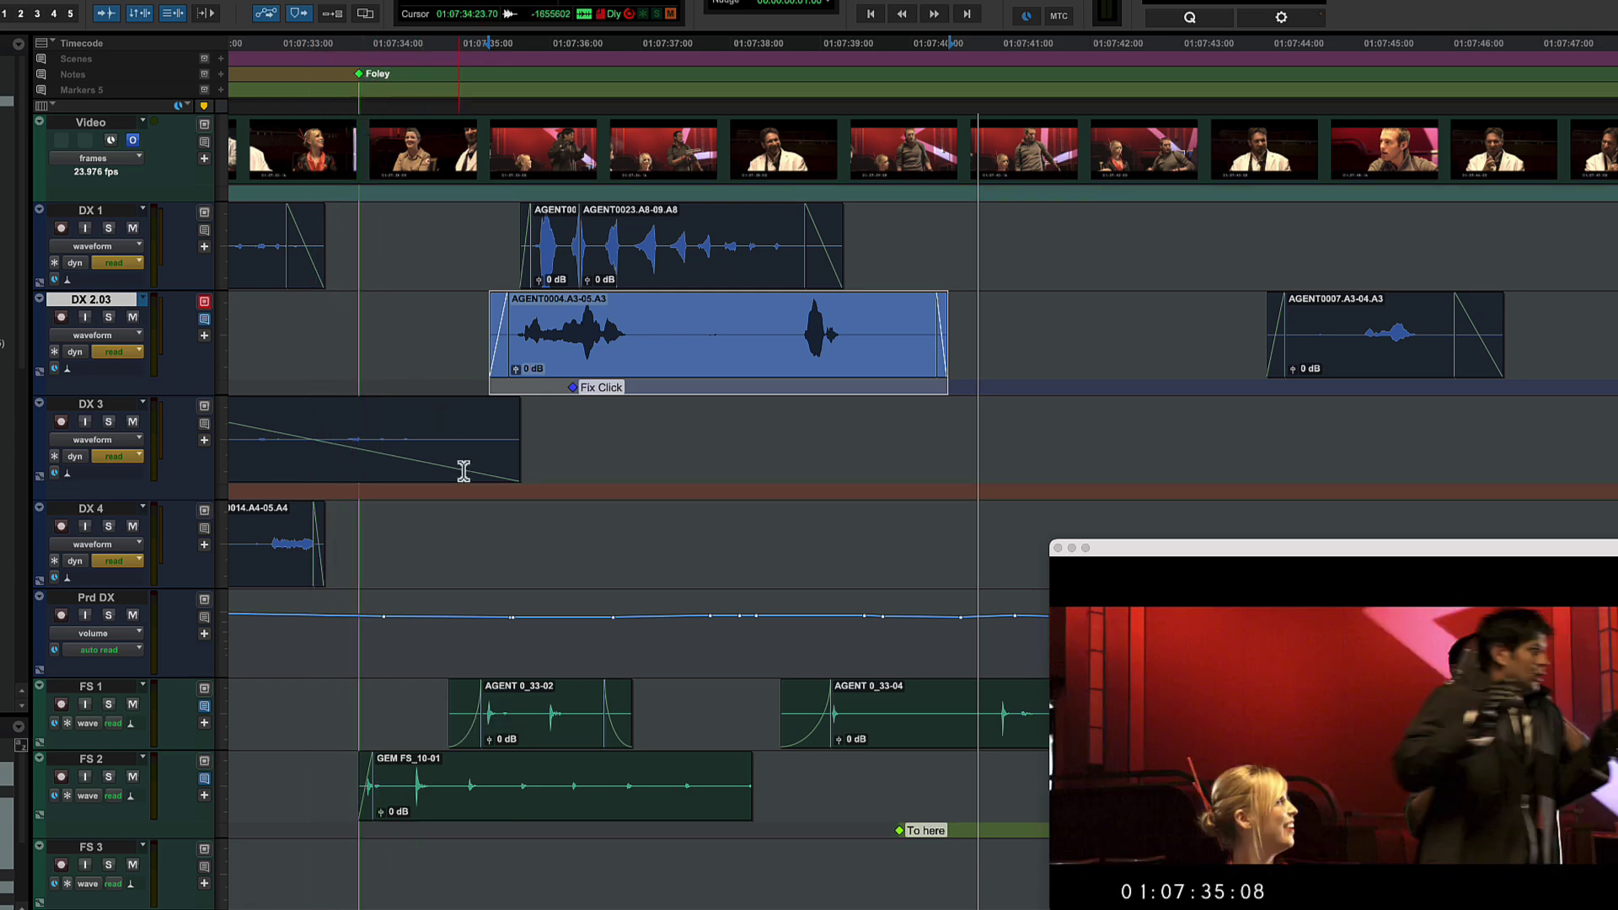
Select FS 2 and make track markers display comments like Wind in Tunnel and Airfield, City
click(840, 799)
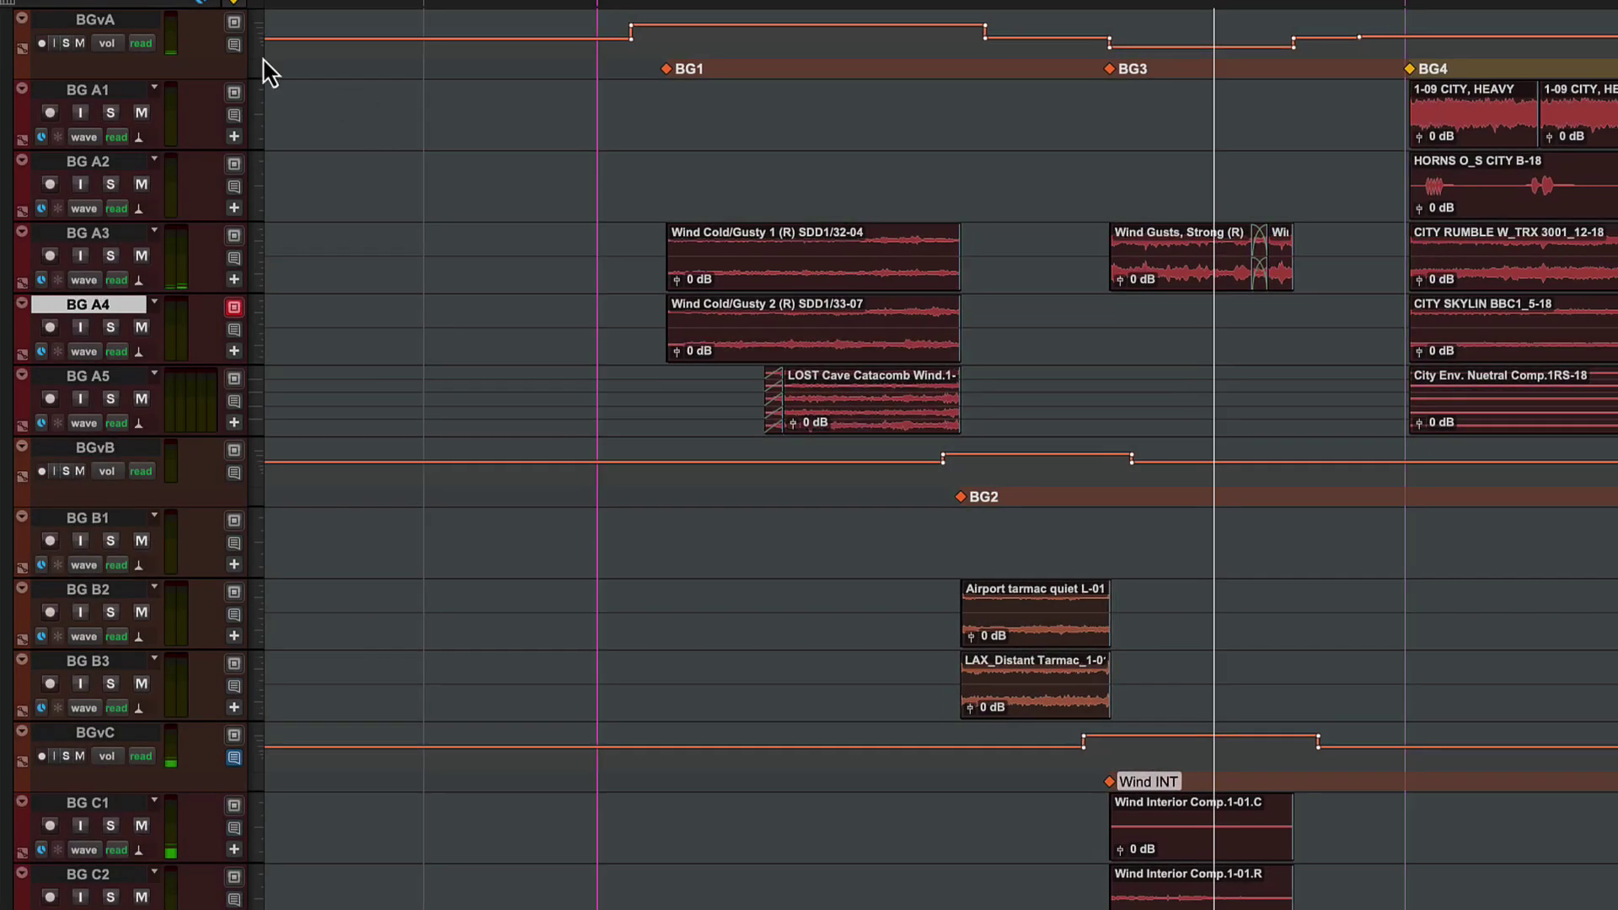
click(234, 473)
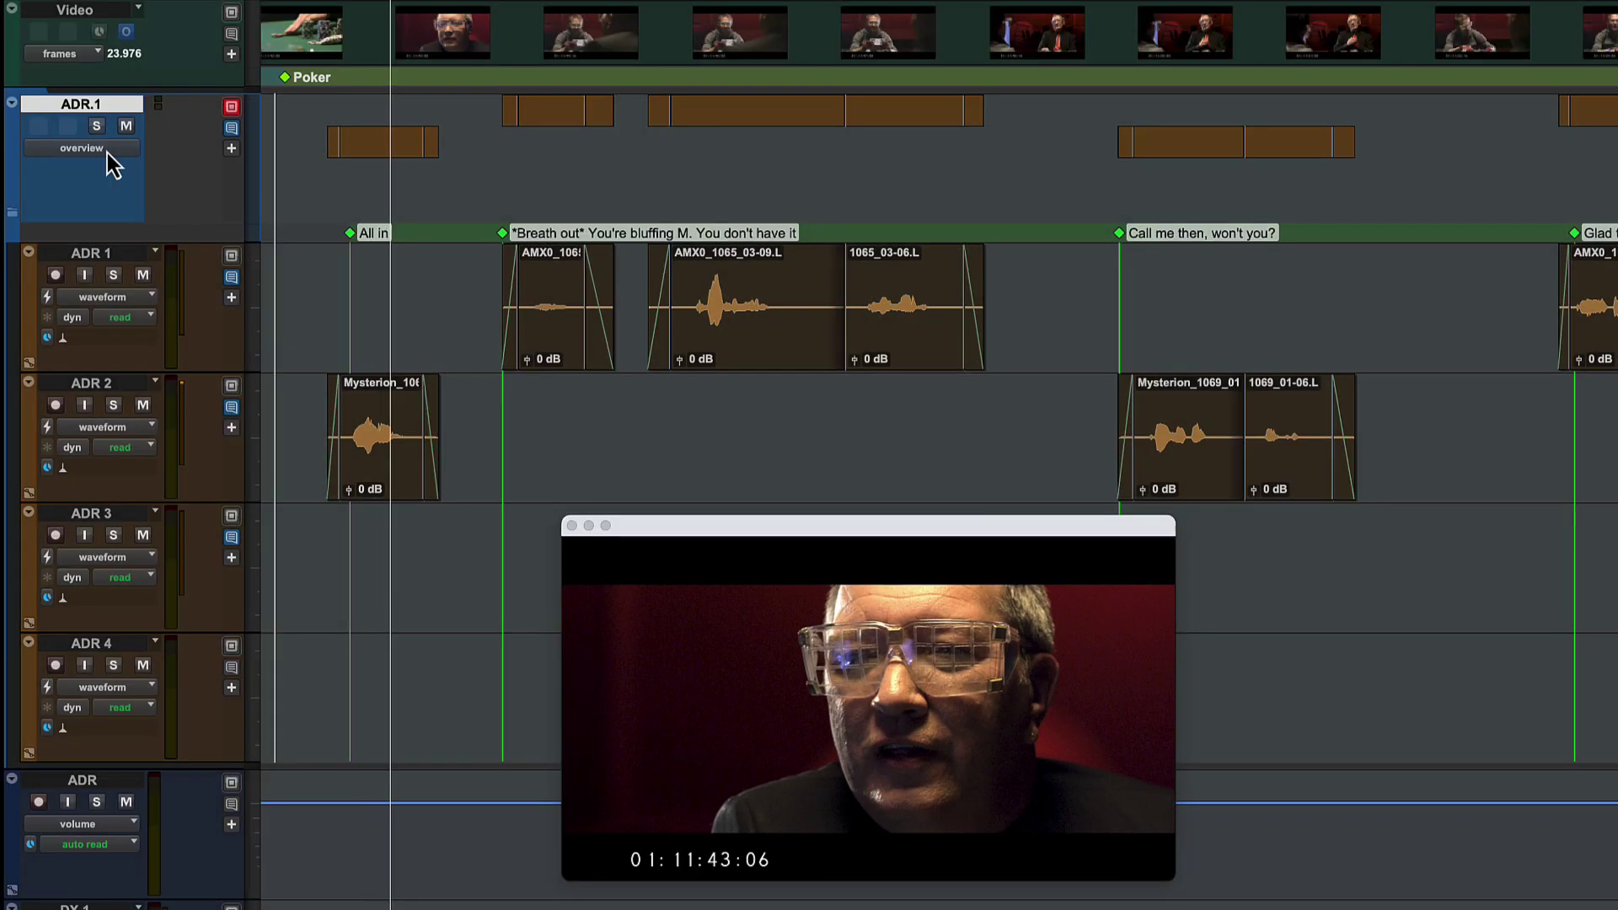
Switch the ADR.1 folder track's view from overview to markers
click(106, 151)
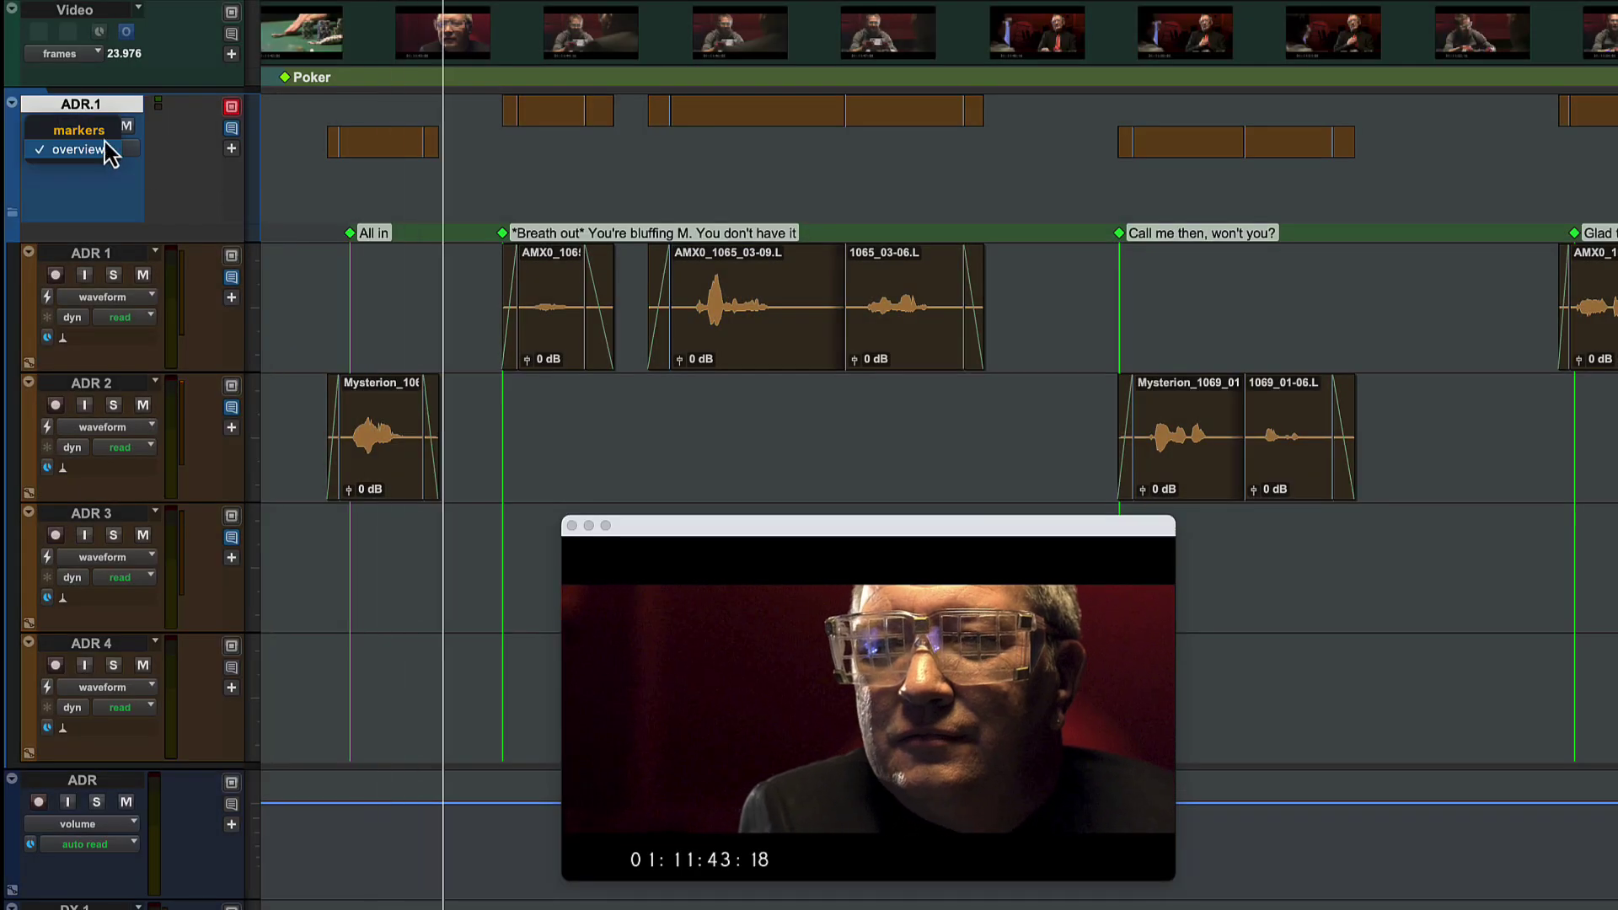
click(102, 138)
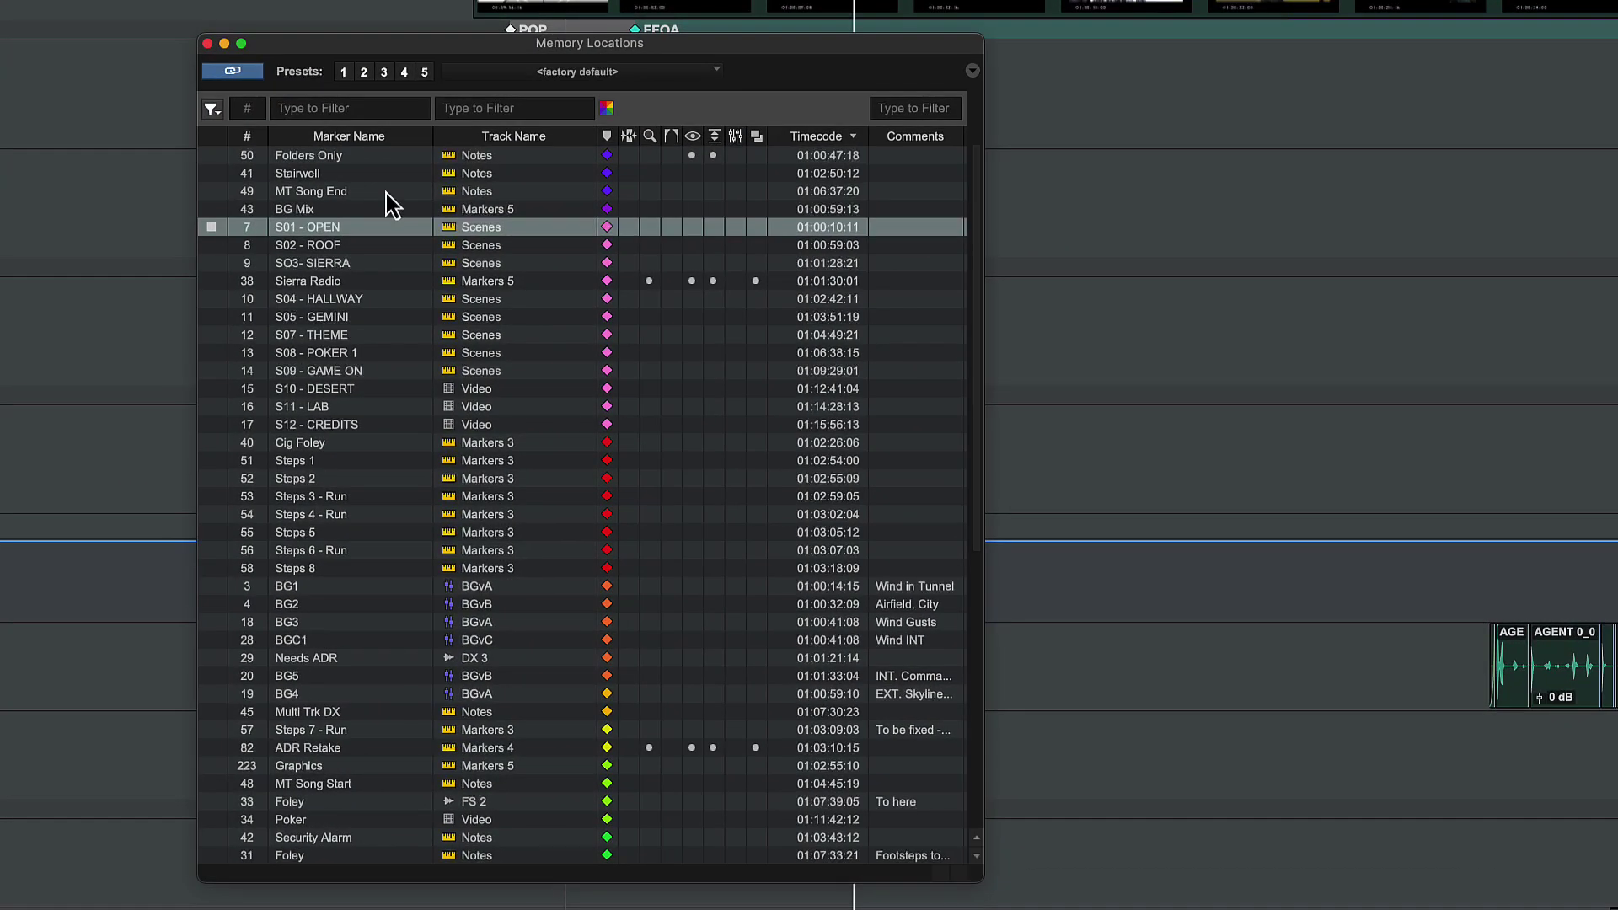
Enlarge the Memory Locations window and widen its Marker Name column
click(359, 174)
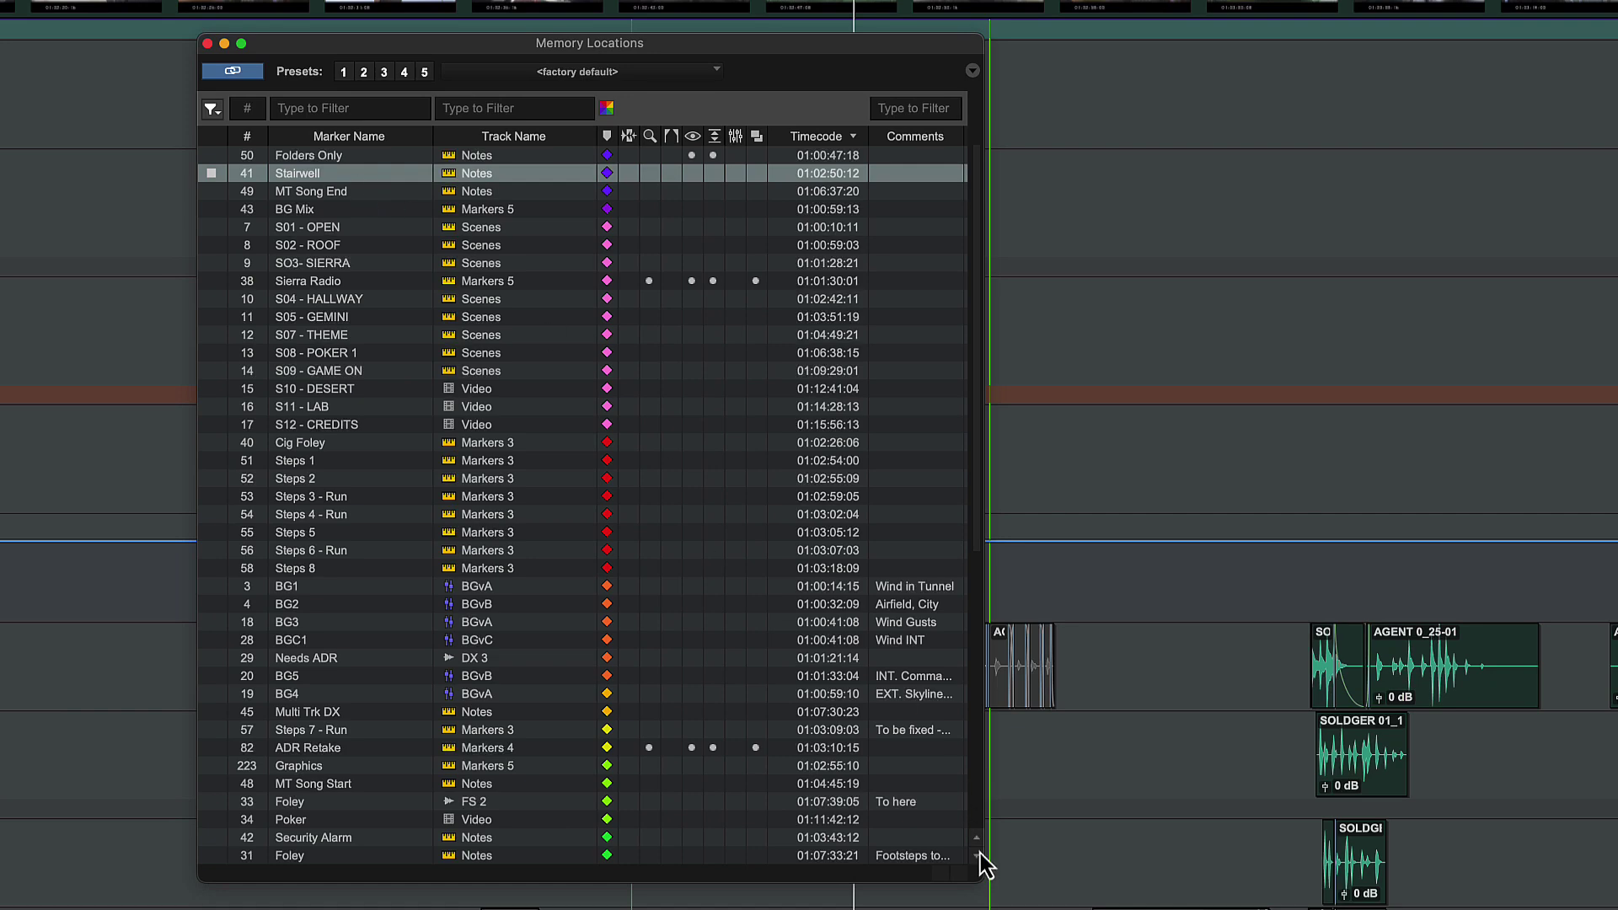
drag(979, 875, 1268, 886)
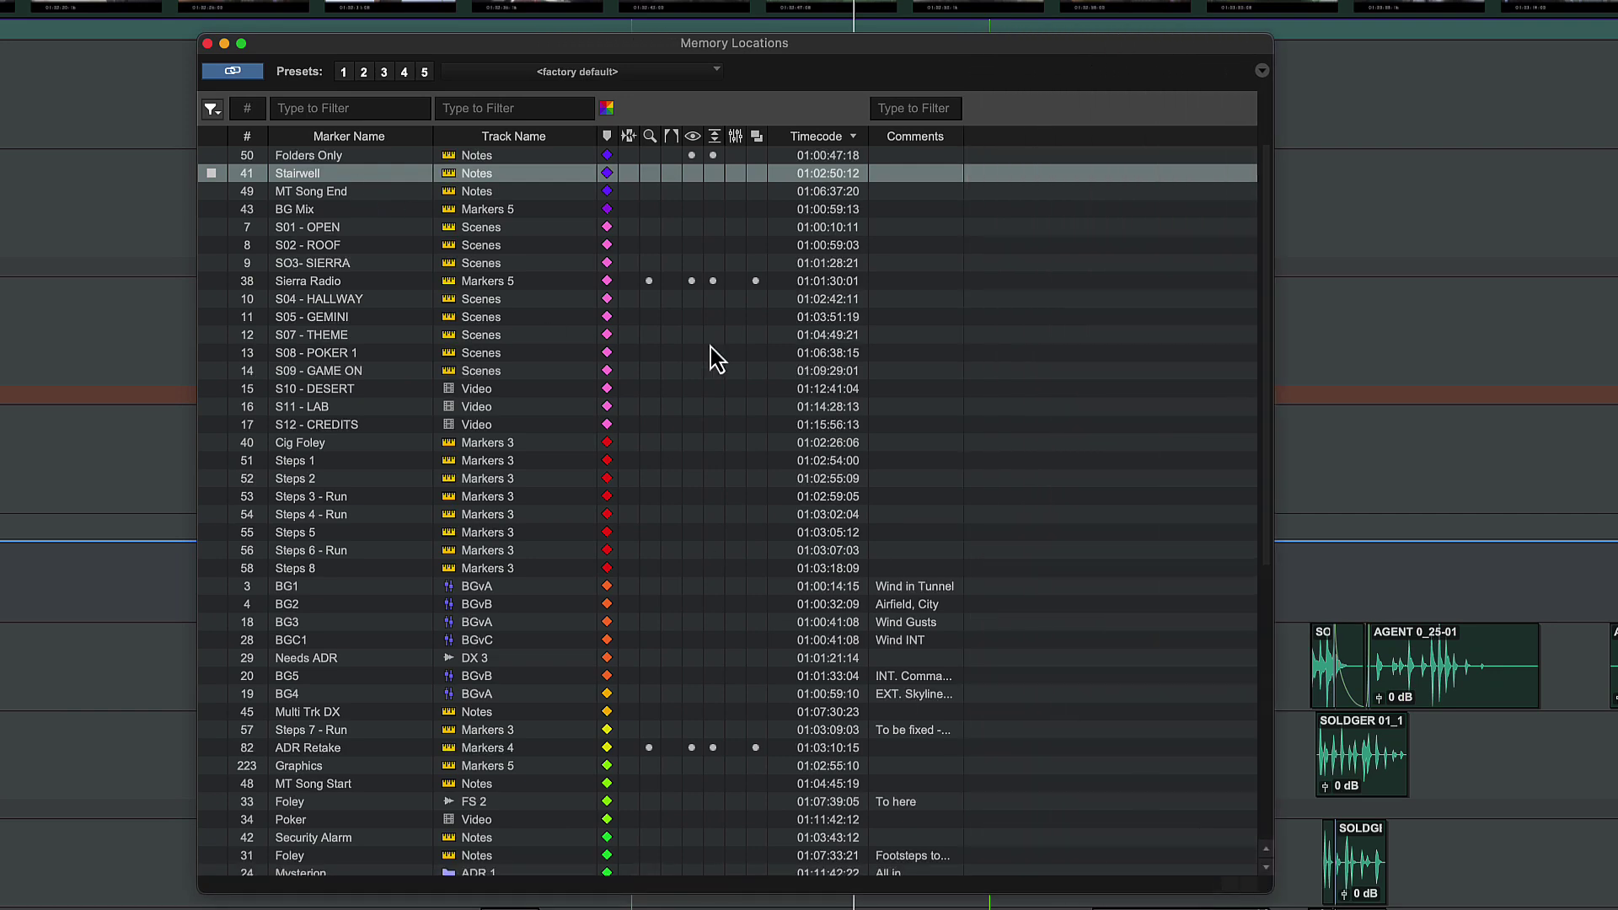
drag(432, 137, 588, 142)
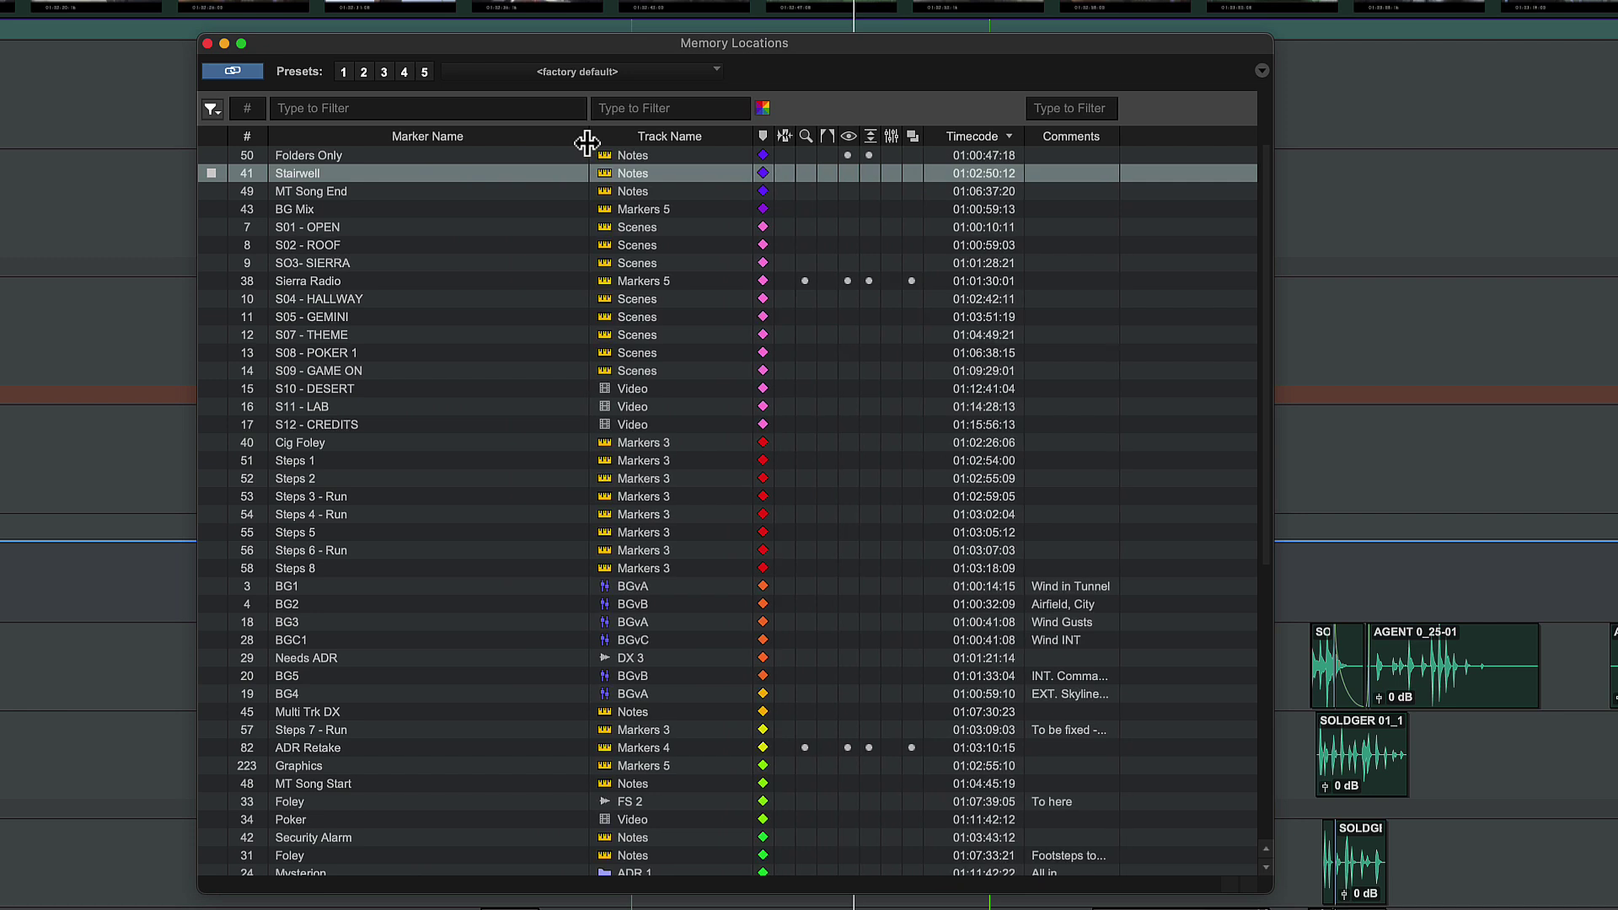
Sort the Memory Locations list by track name
click(1263, 70)
mouse_move(1320, 215)
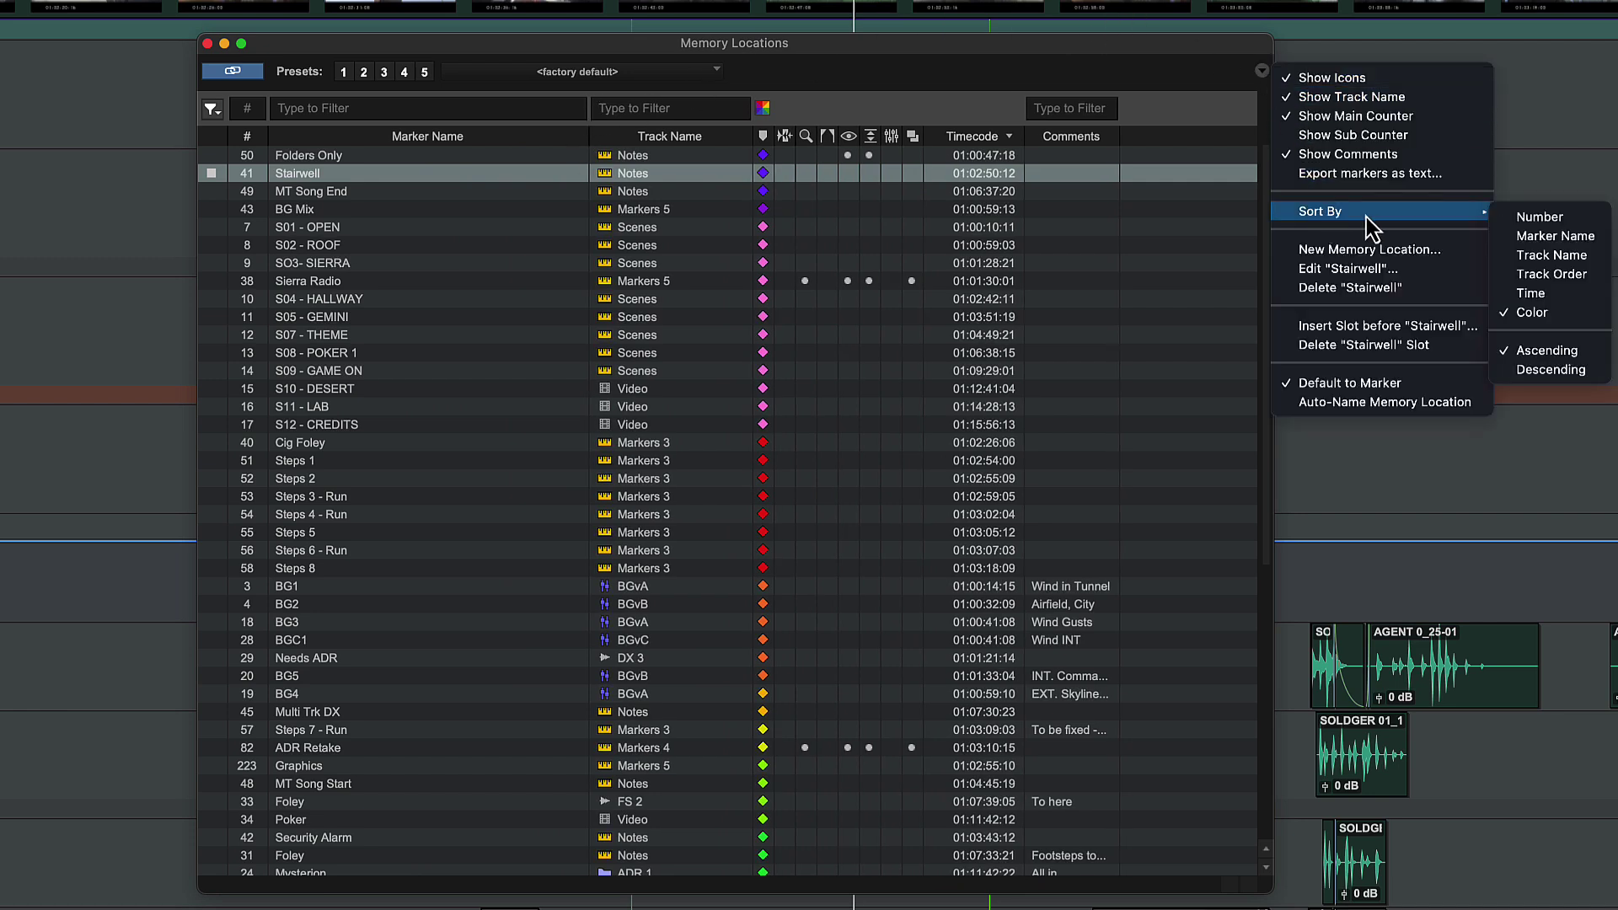
click(1589, 256)
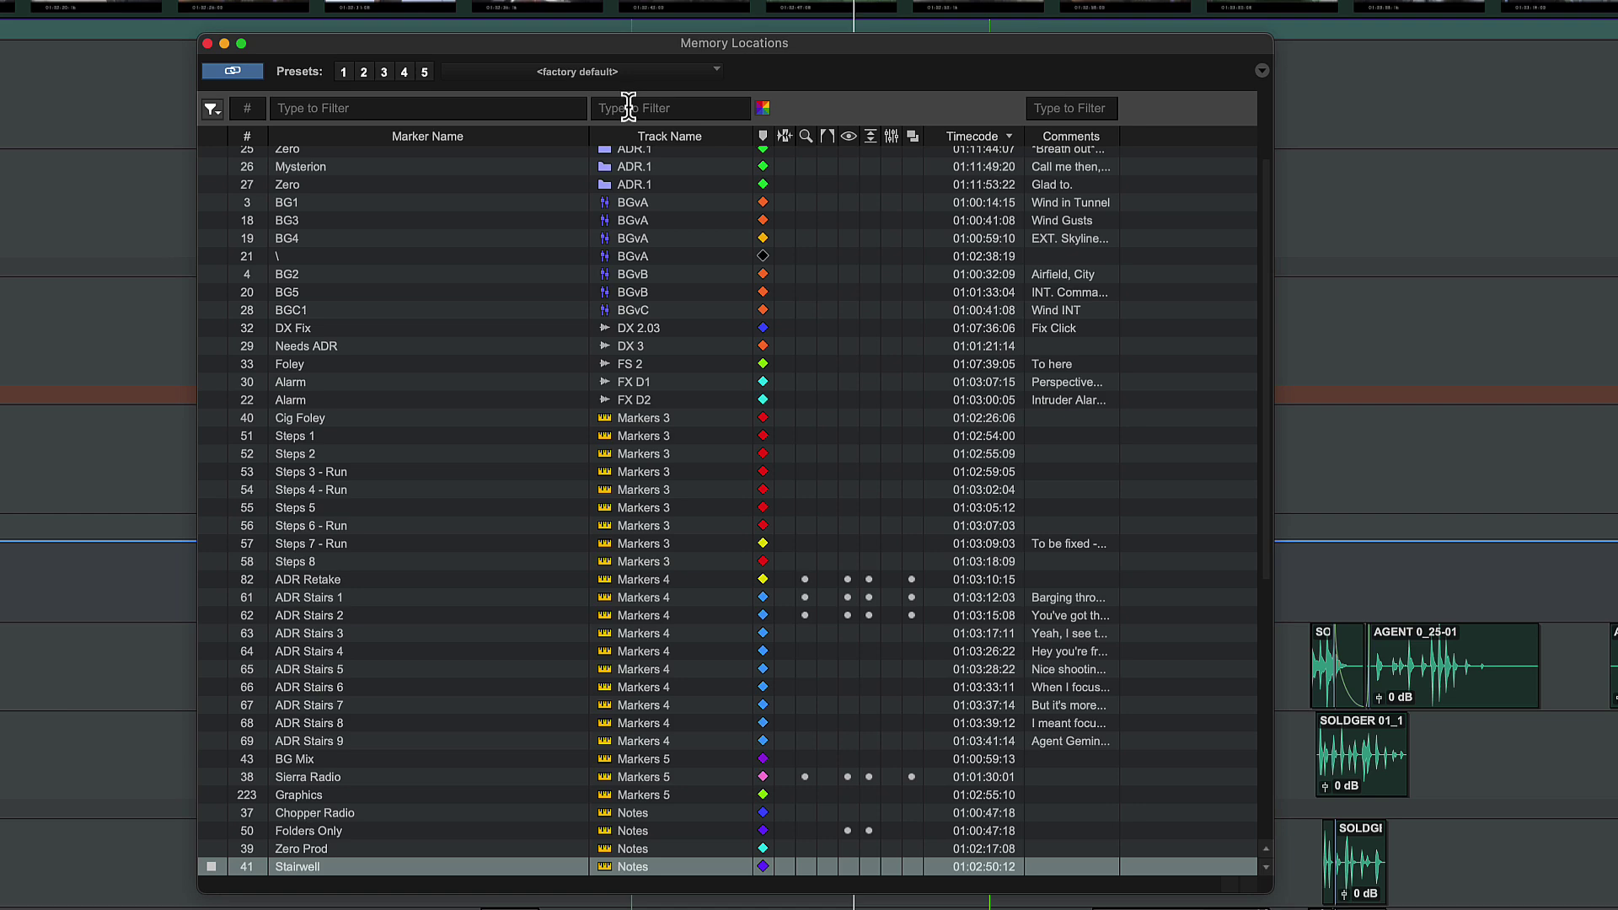
Try an 'AD' track-name filter, clear it, and hide Main Ruler markers from the list
text(ADR)
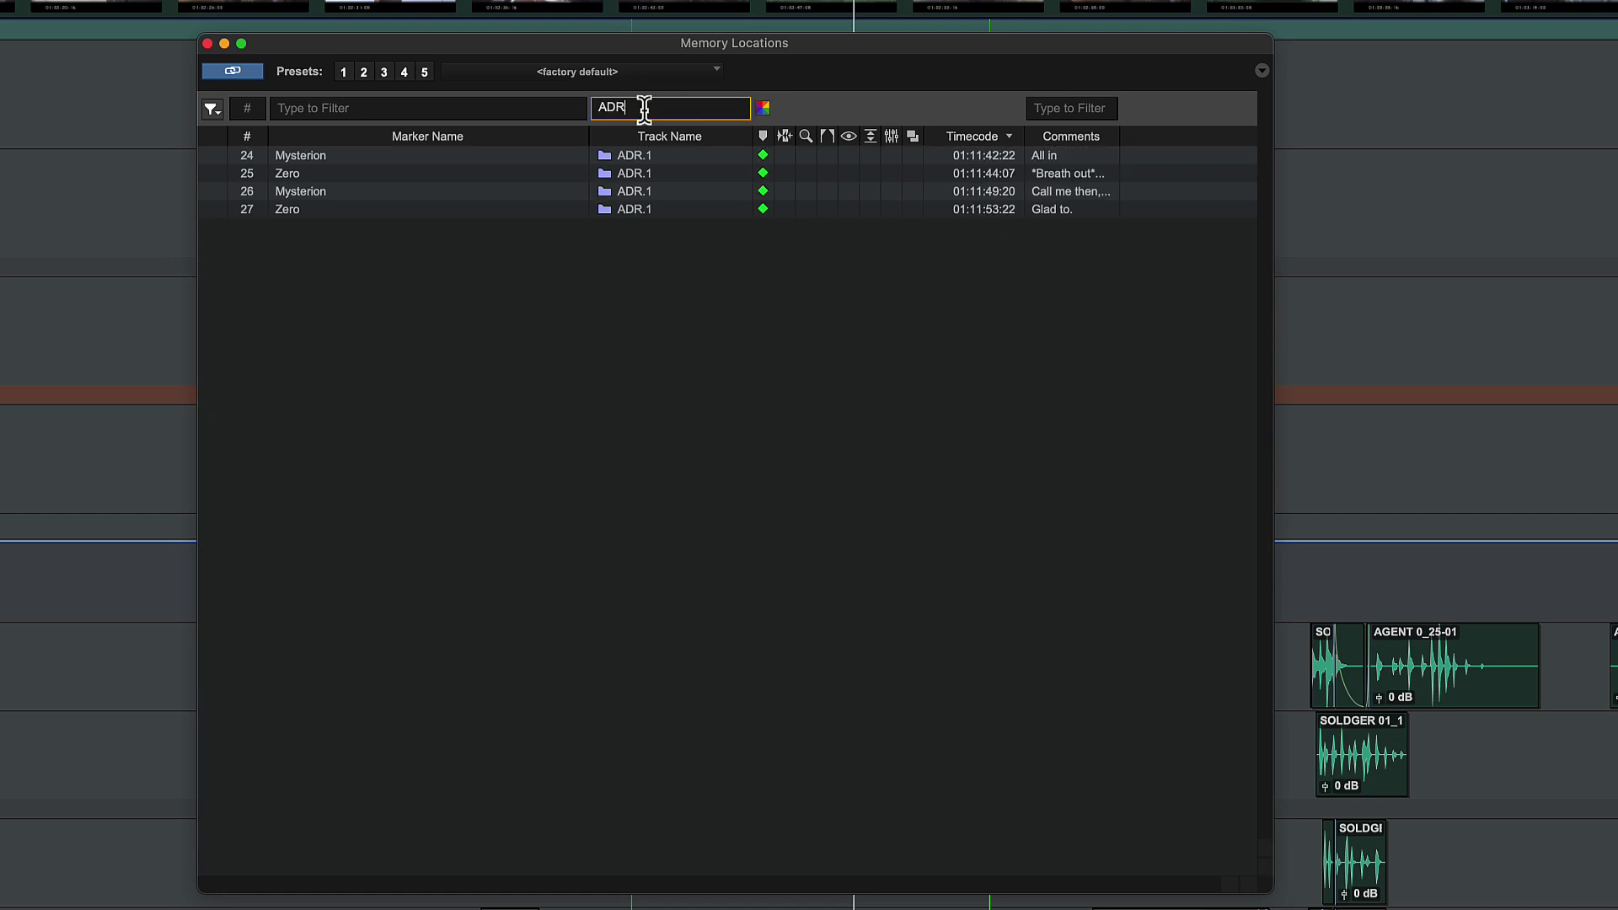
key(BackSpace)
key(BackSpace)
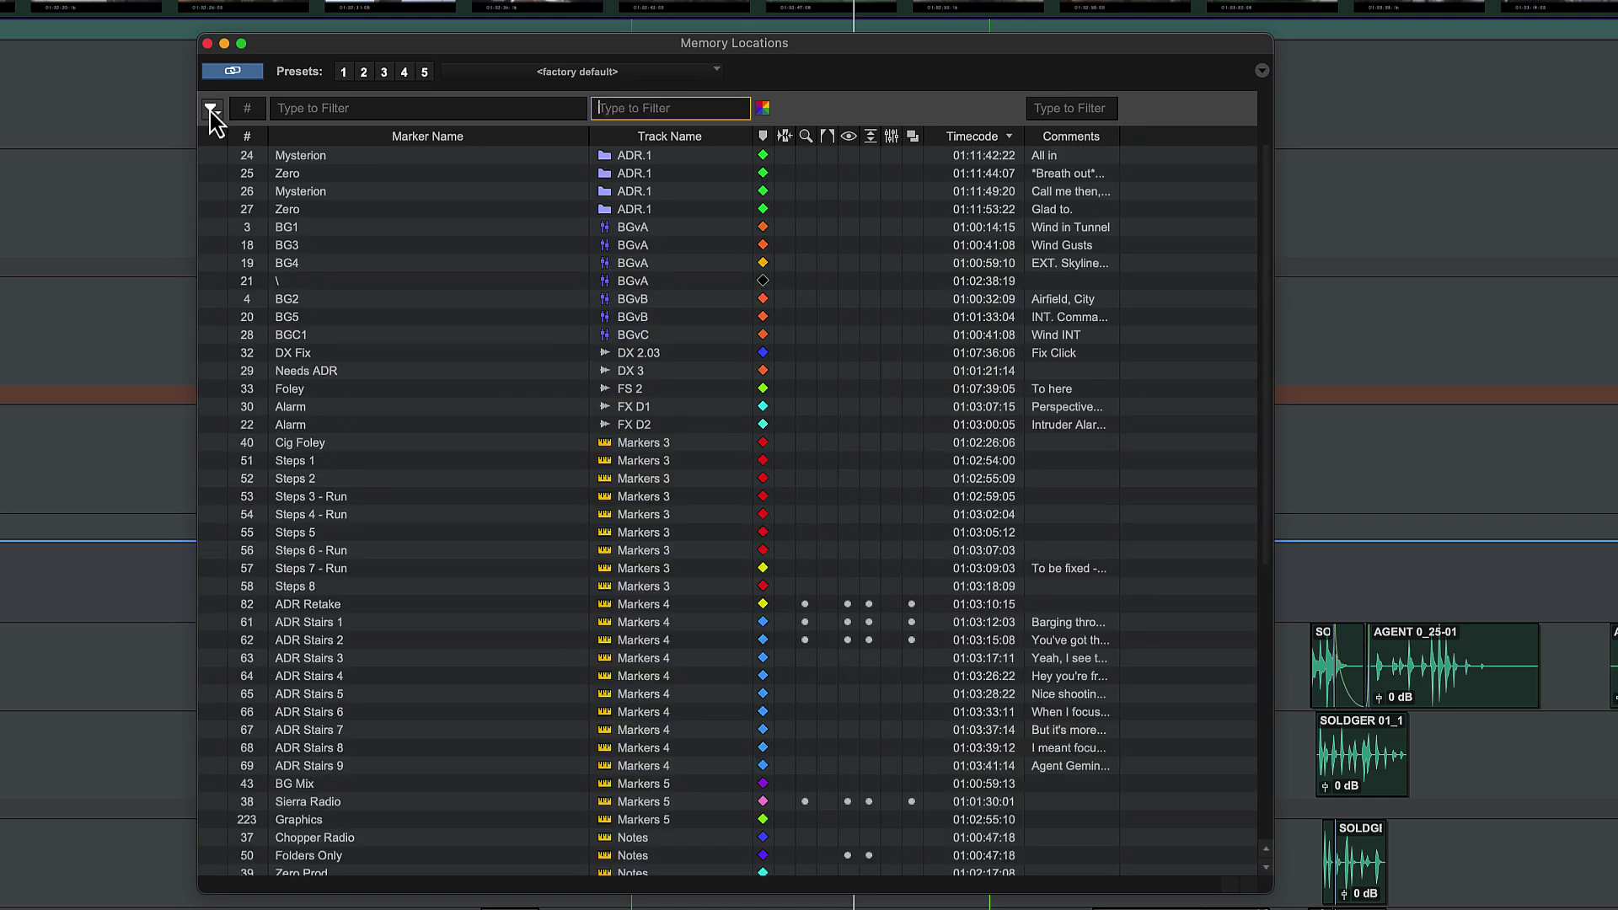
click(213, 114)
click(162, 254)
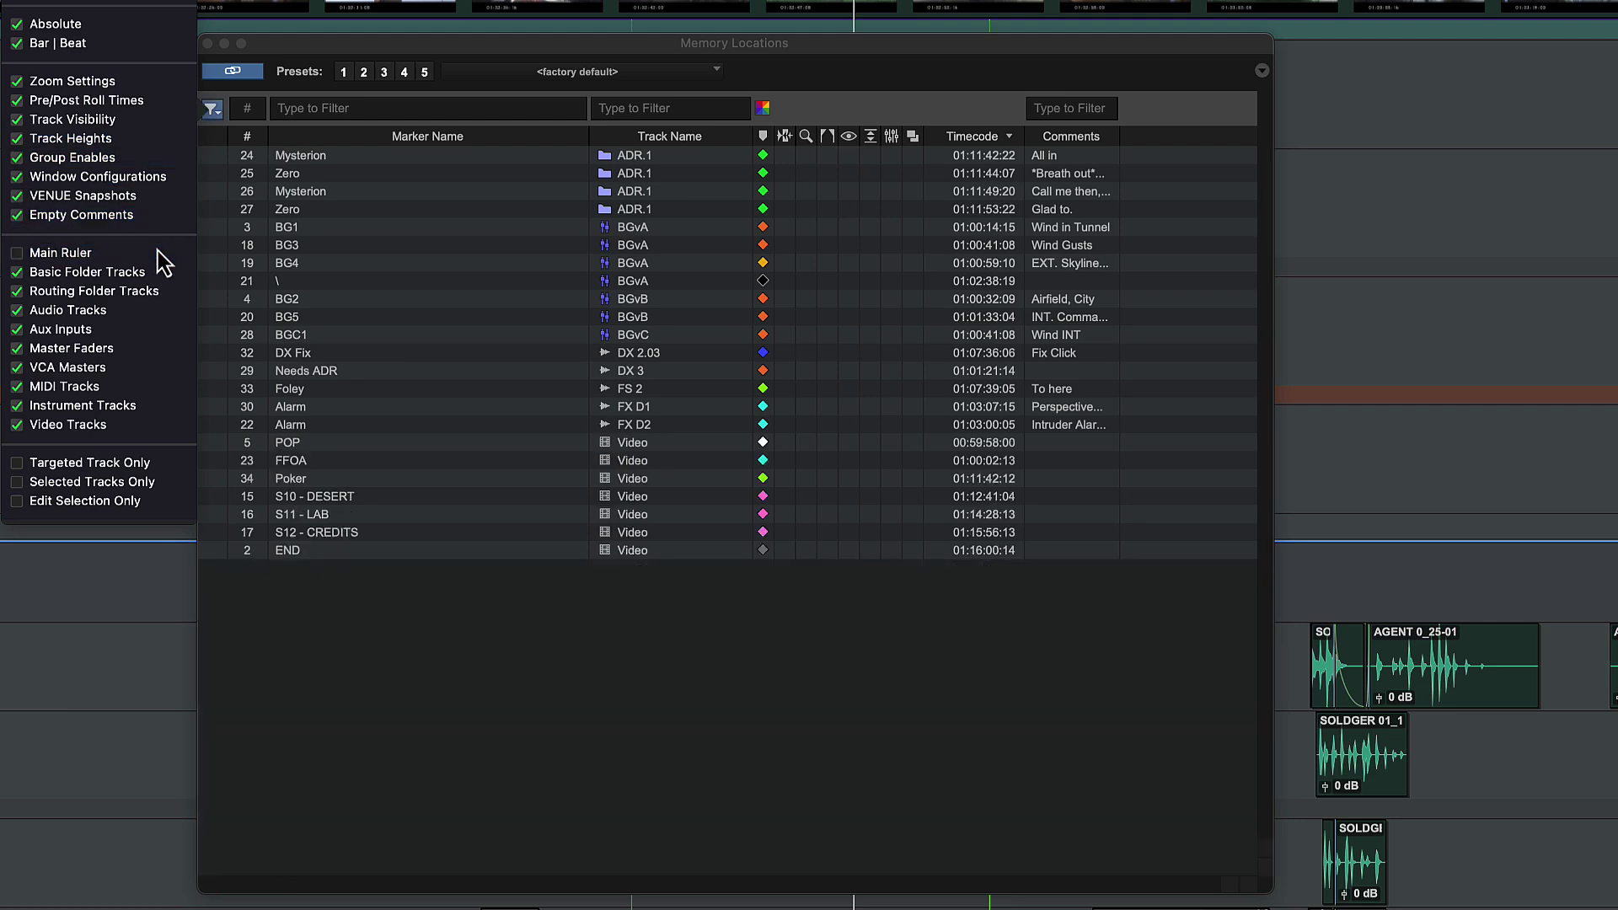
List only selected-track markers and select DX 1–DX 4, leaving DX Fix and Needs ADR
click(72, 487)
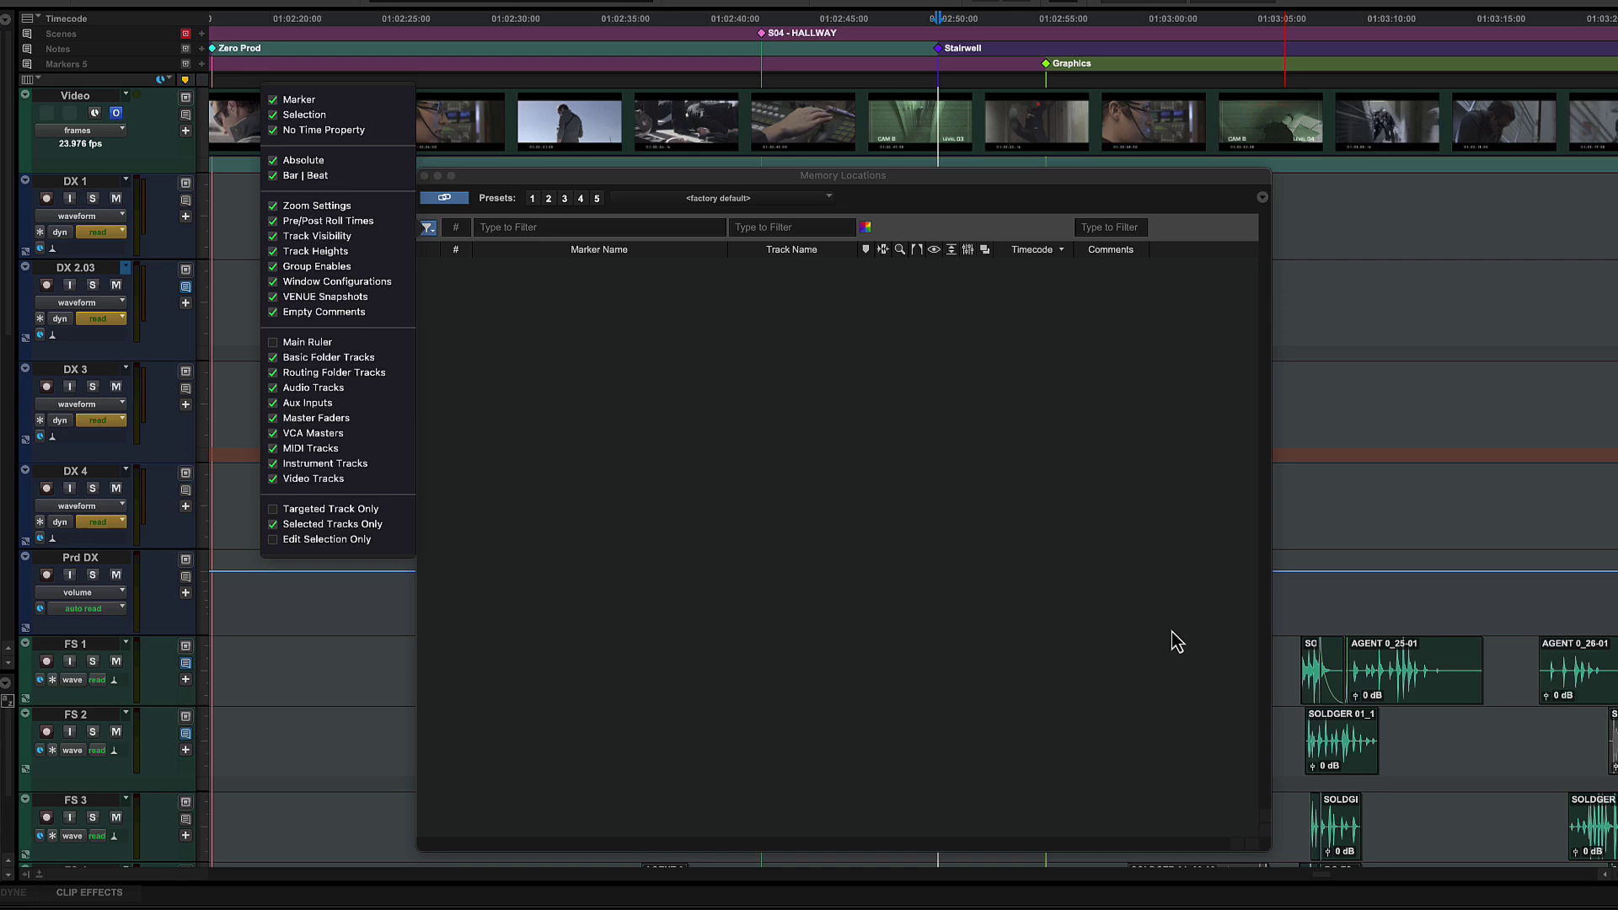
drag(1332, 200, 1614, 513)
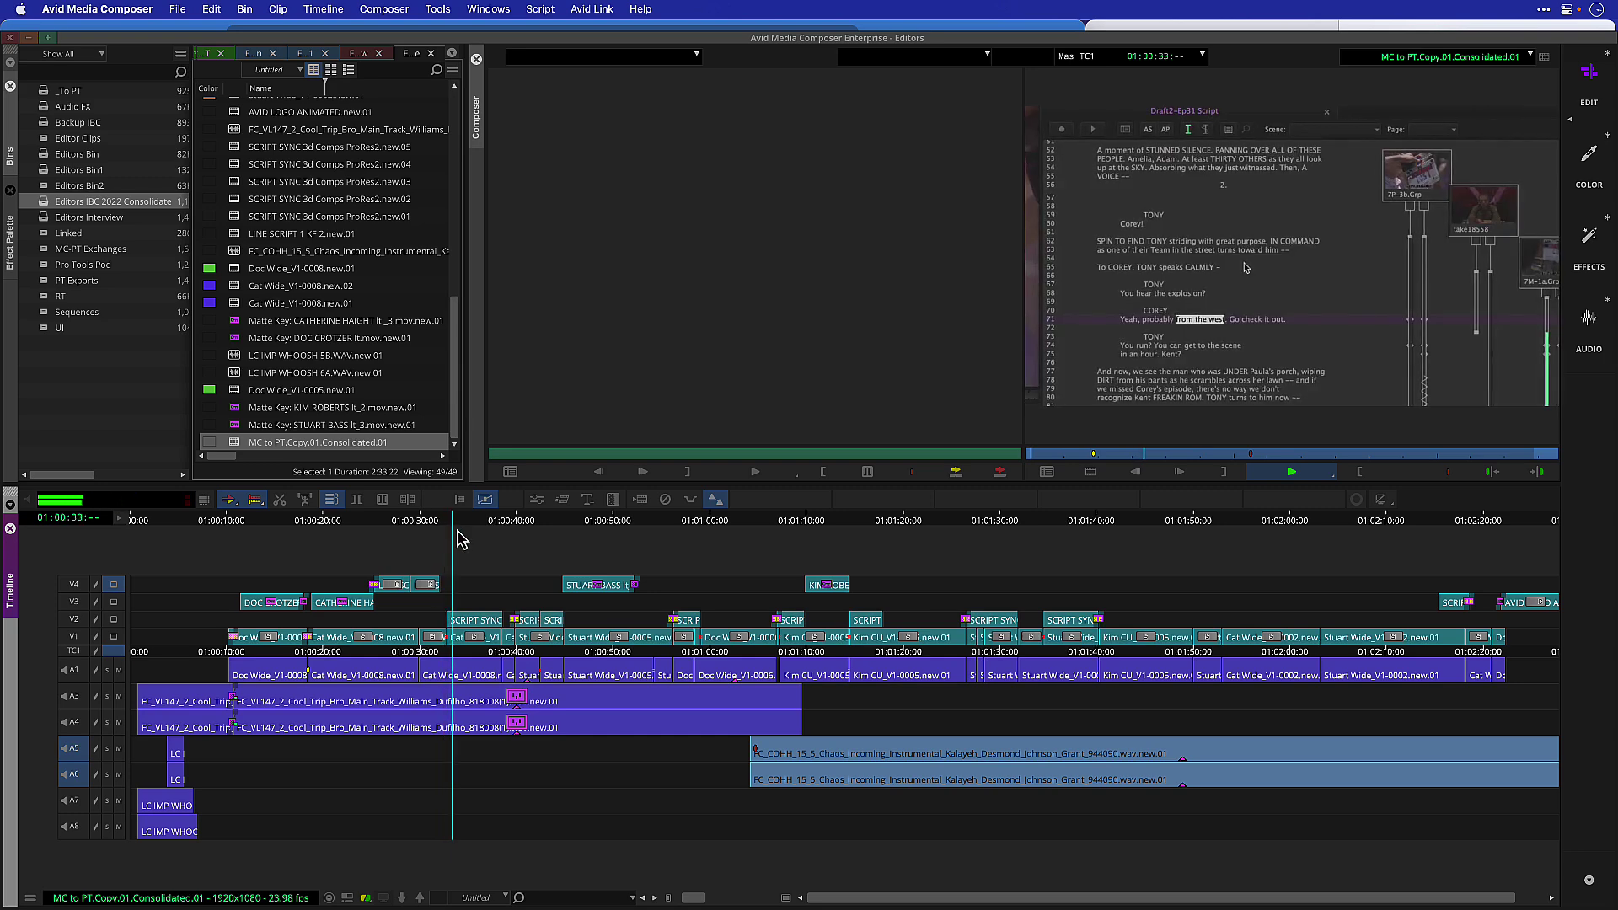
Drag the Timeline position back to 01:00:24:06 on the editor interview shot
drag(461, 536, 368, 534)
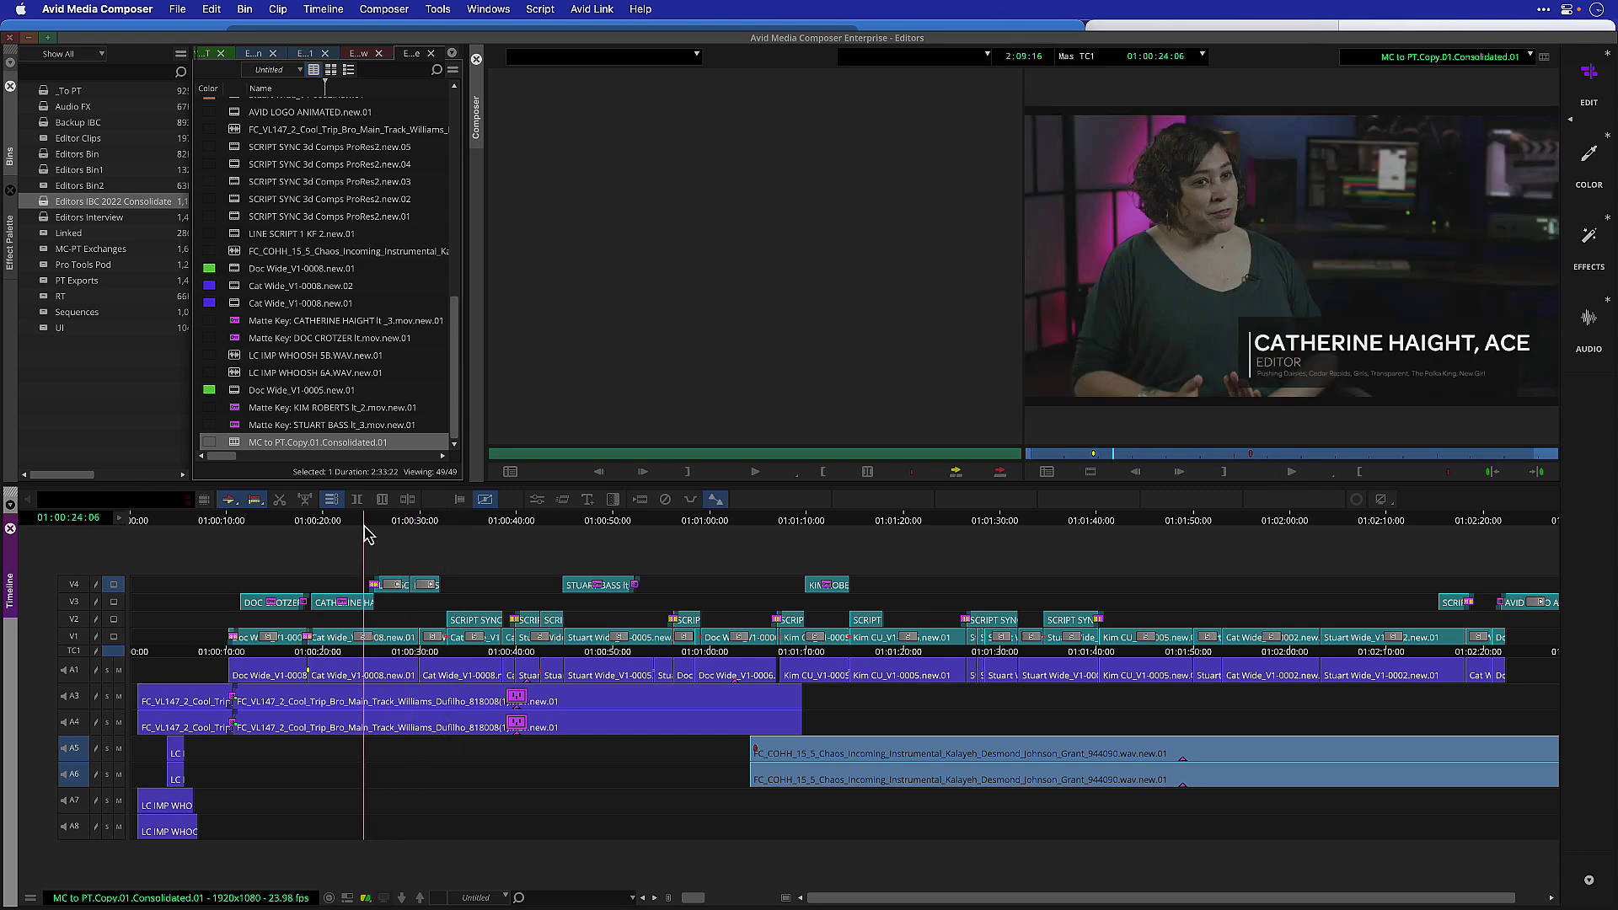